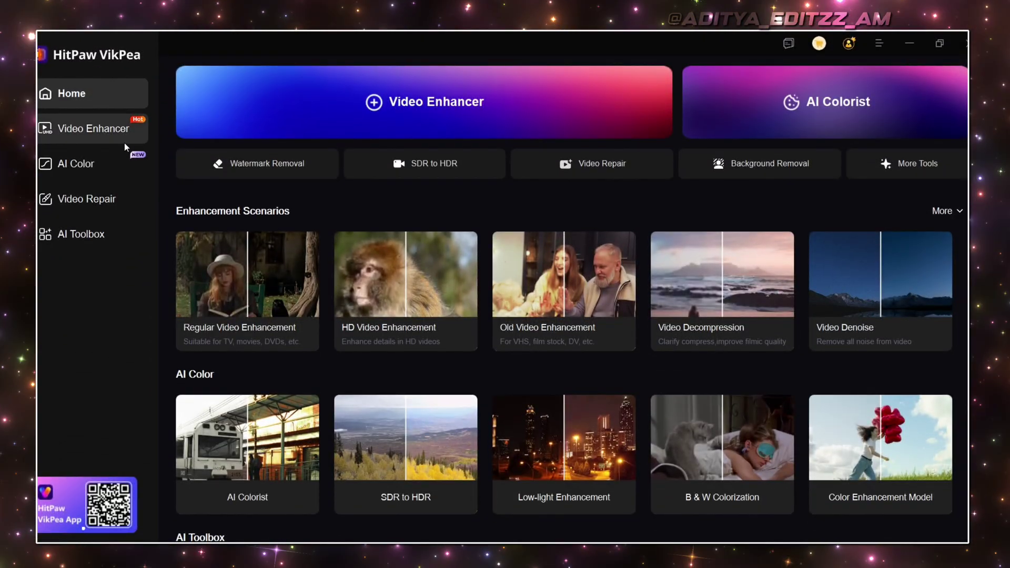
# Browse the Video Enhancer, AI Color, Video Repair and AI Toolbox features, ending back on Video Enhancer.
pyautogui.click(84, 131)
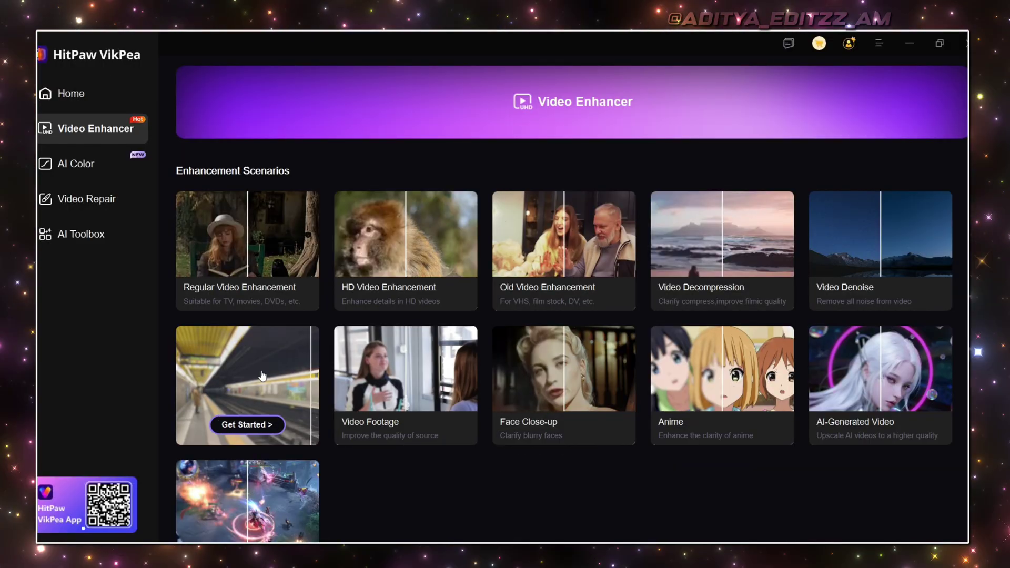
pyautogui.scroll(-1, 248, 452)
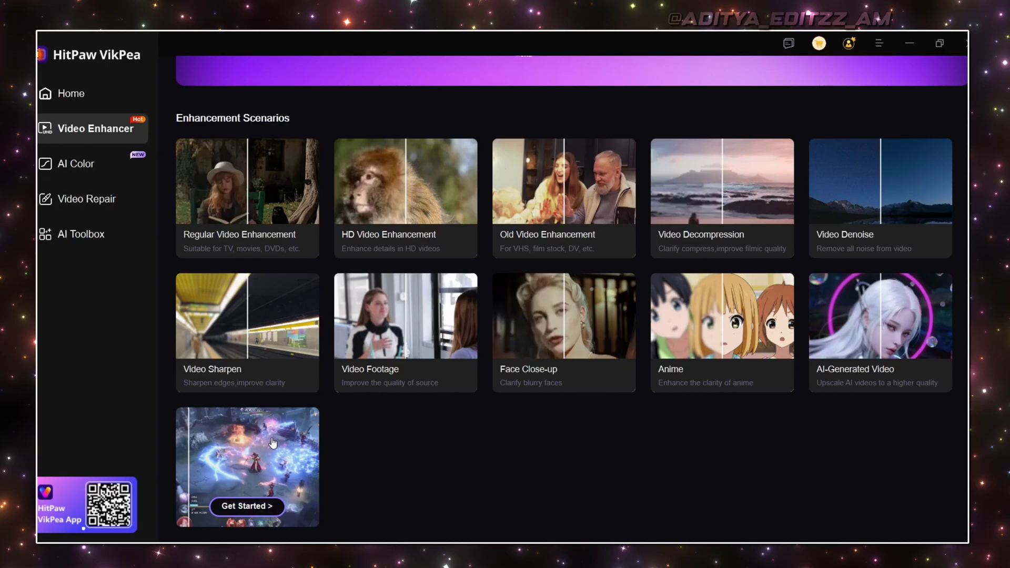
pyautogui.scroll(1, 283, 344)
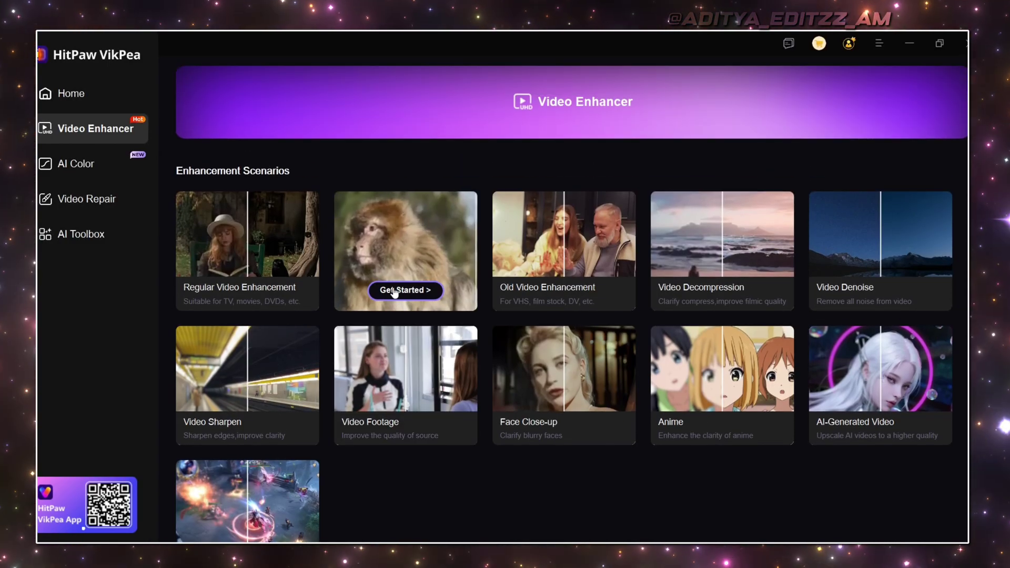
pyautogui.click(131, 176)
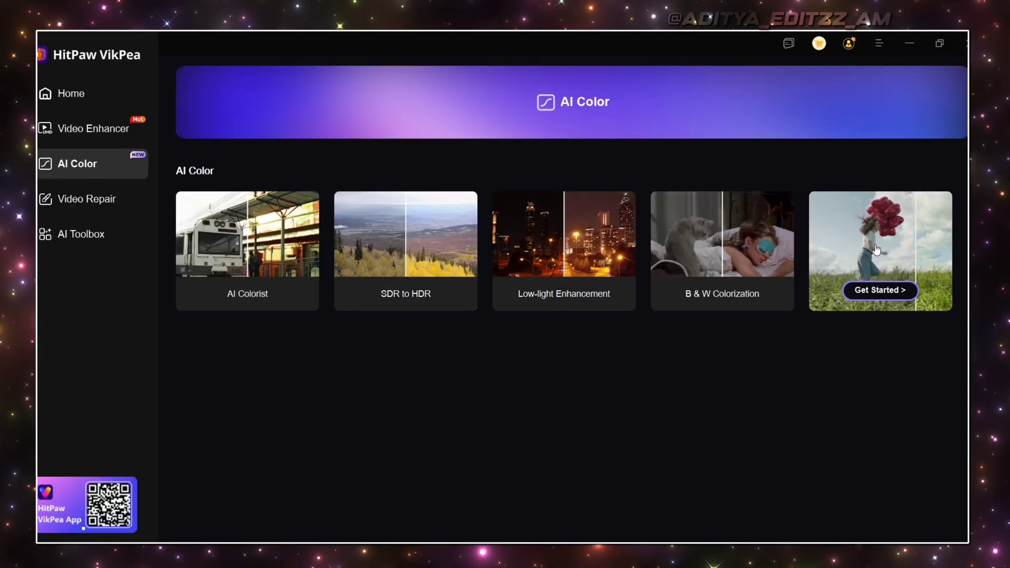
pyautogui.click(121, 210)
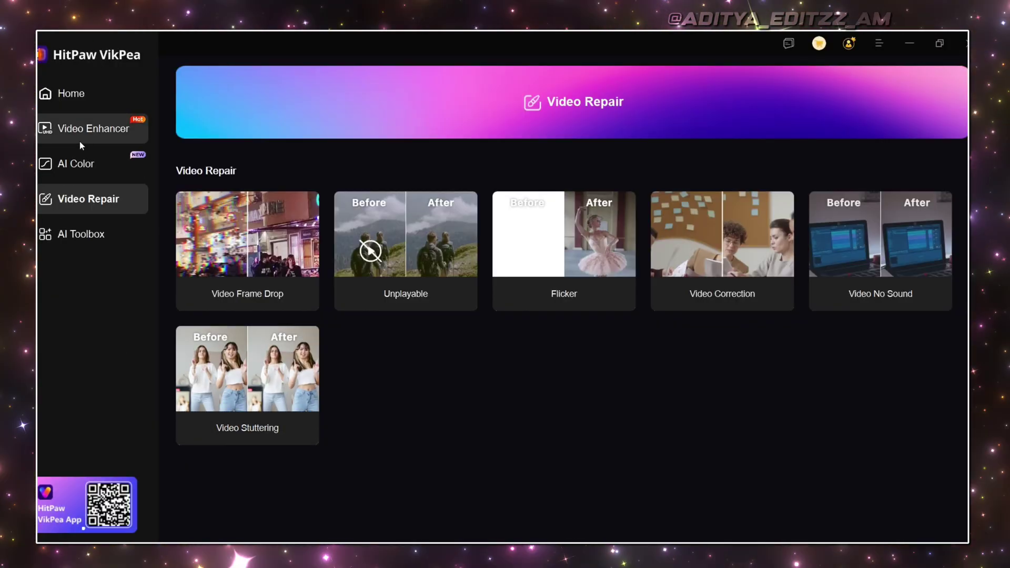
pyautogui.click(73, 235)
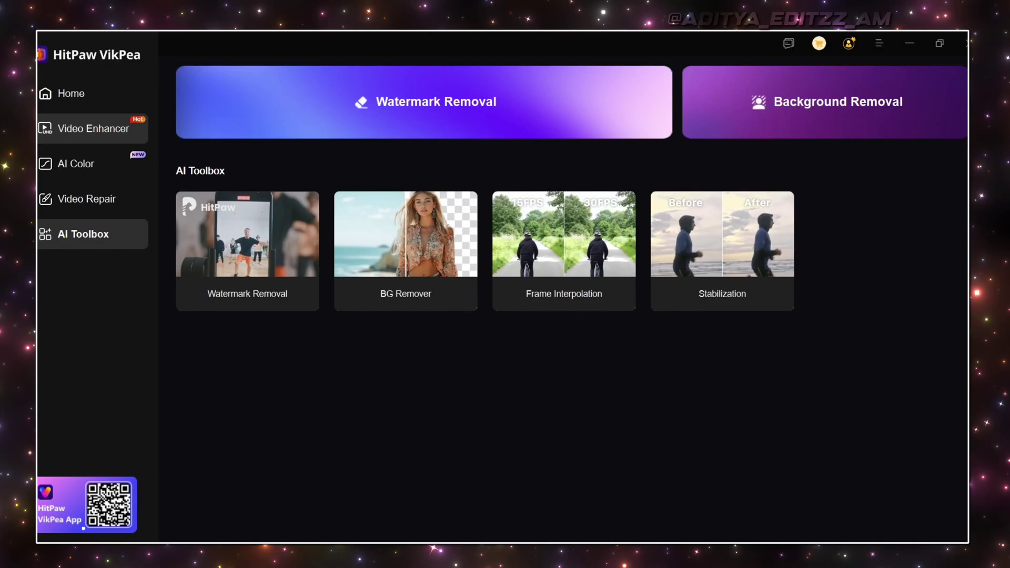
pyautogui.click(43, 127)
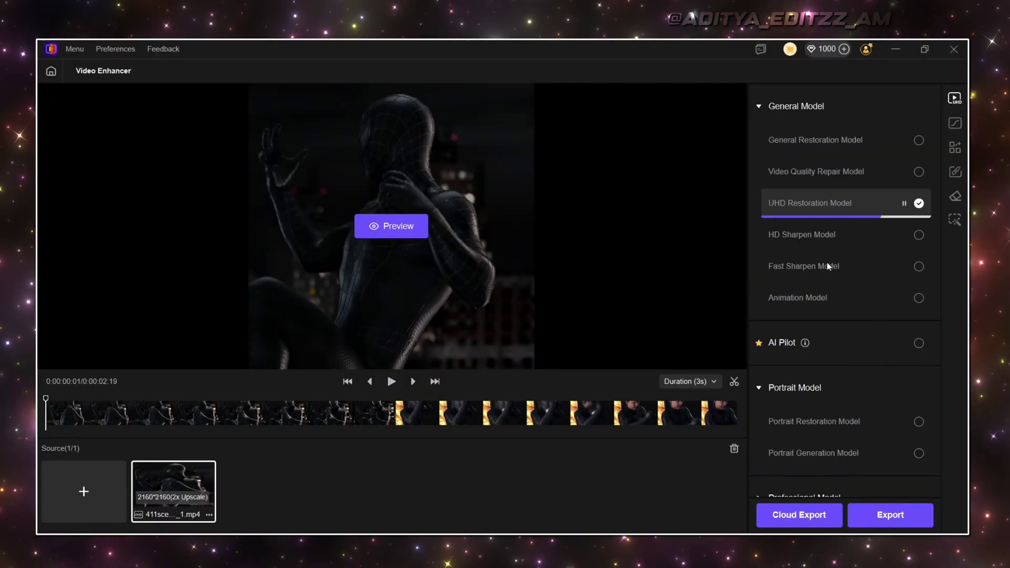
# Try HD Sharpen, return to UHD Restoration Model, and set the resolution to 4x Upscale (4320×4320).
pyautogui.click(839, 240)
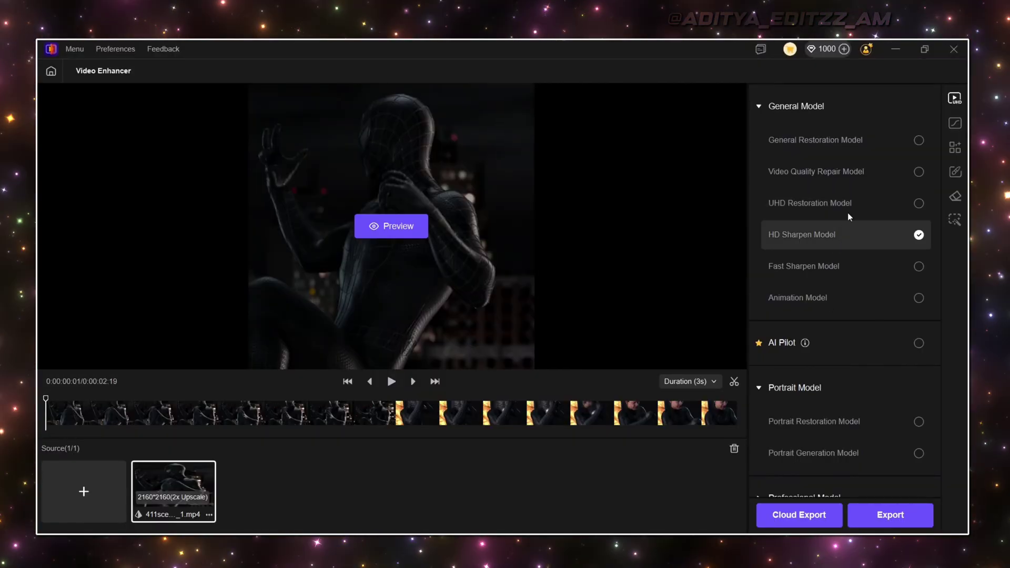
pyautogui.click(841, 196)
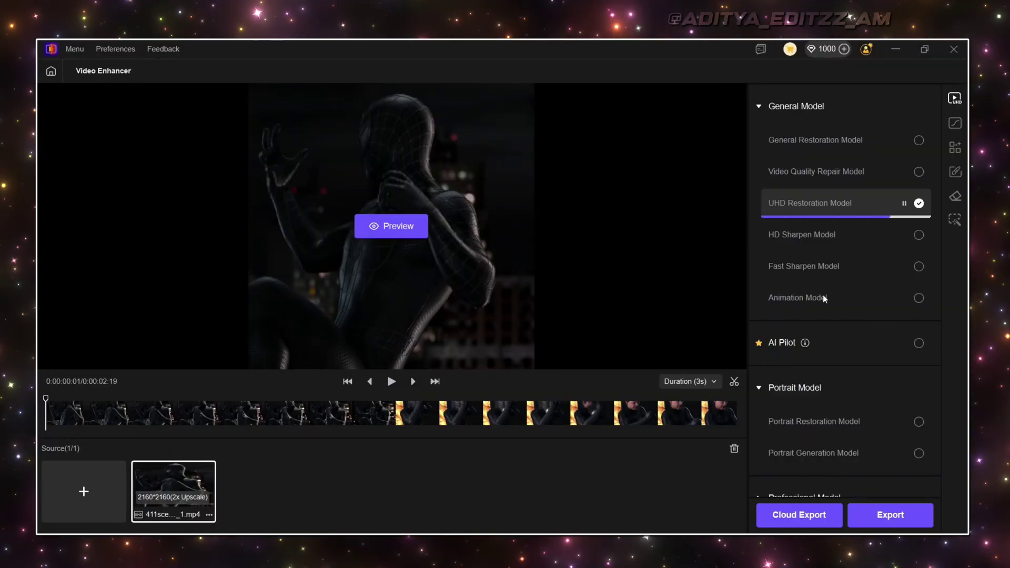
pyautogui.scroll(-4, 818, 358)
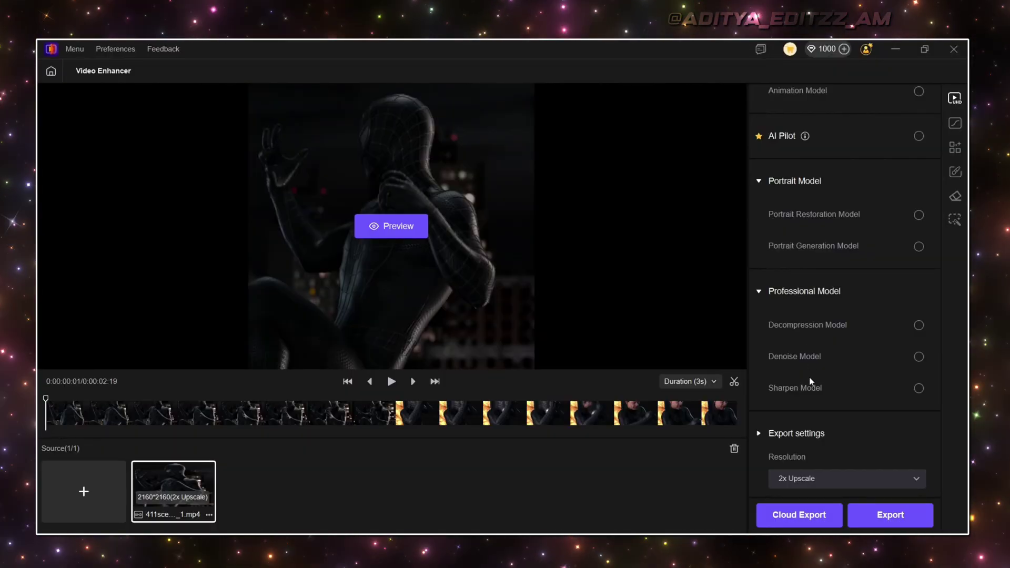
pyautogui.click(825, 476)
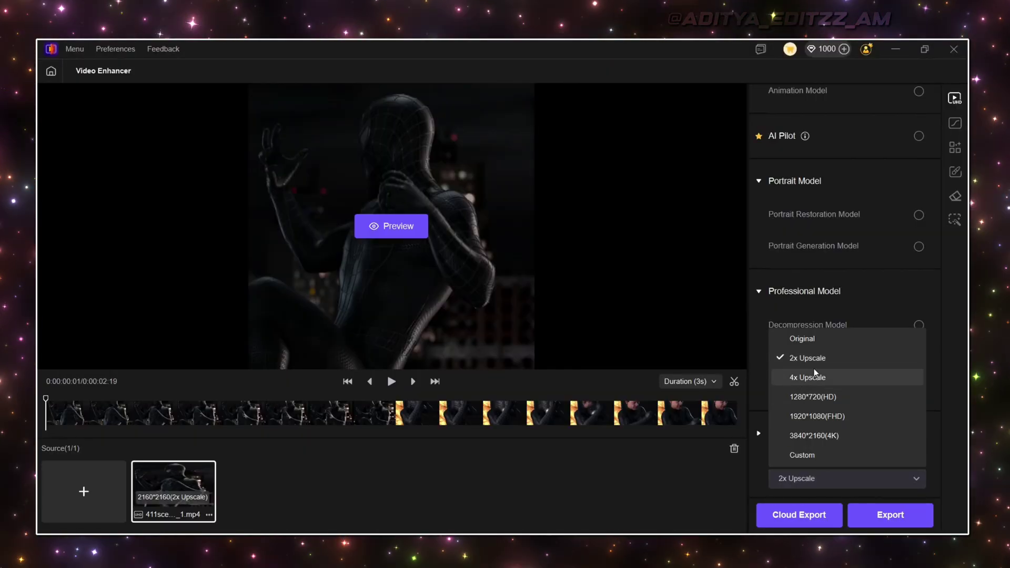
pyautogui.click(812, 379)
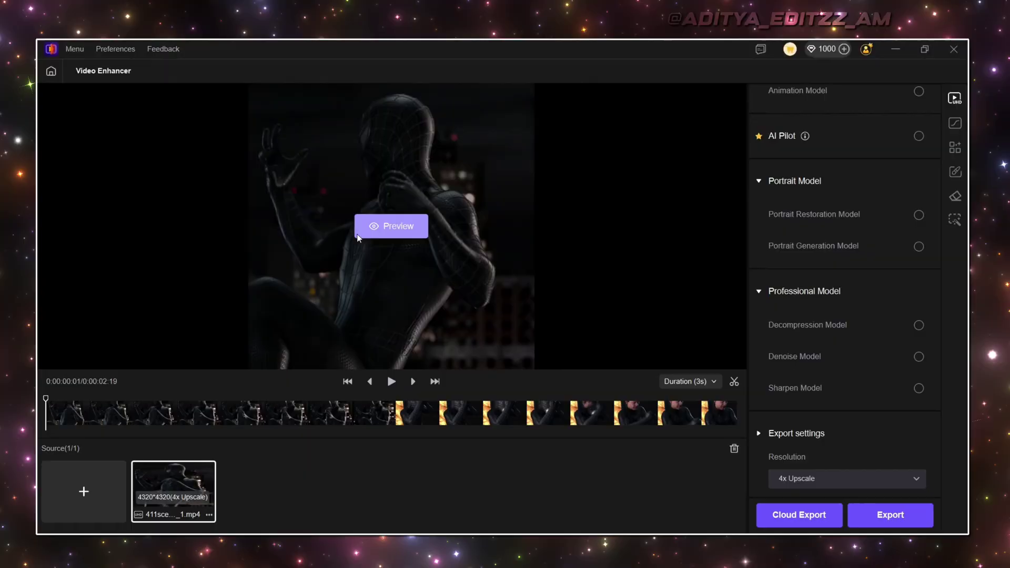
# Generate the before-and-after preview of the 4x UHD Restoration result and play it briefly.
pyautogui.click(406, 230)
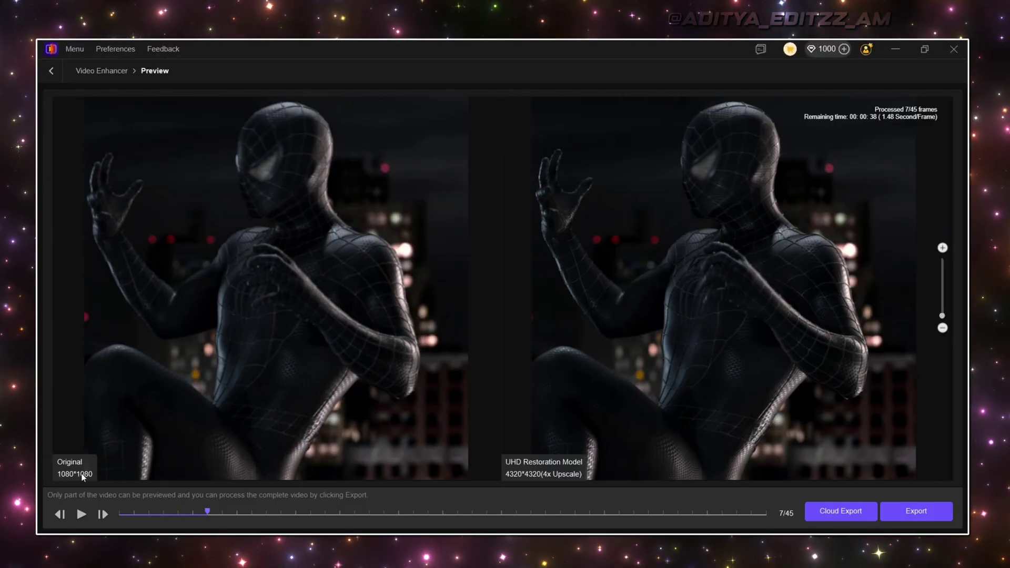
pyautogui.click(80, 515)
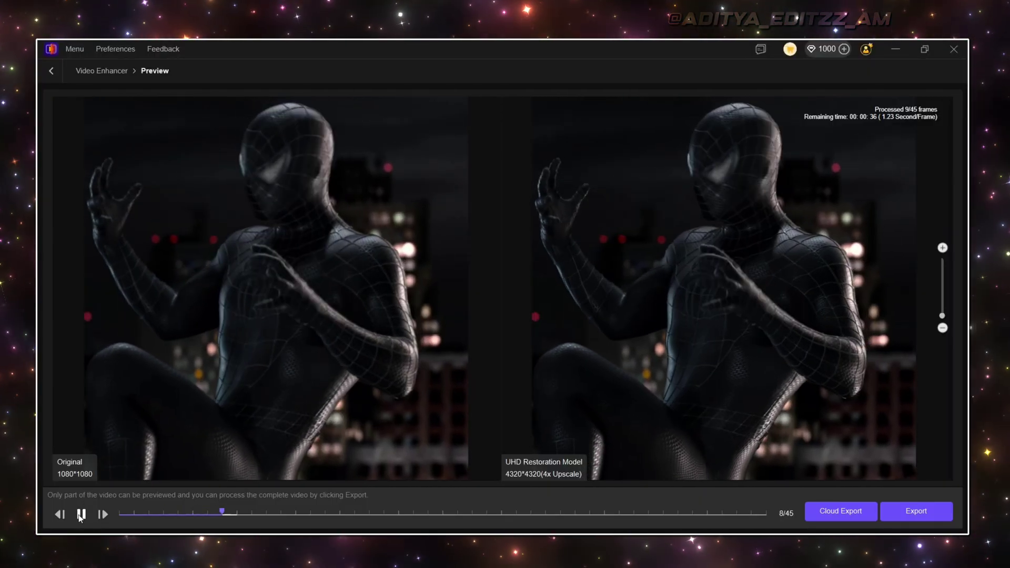
pyautogui.click(80, 516)
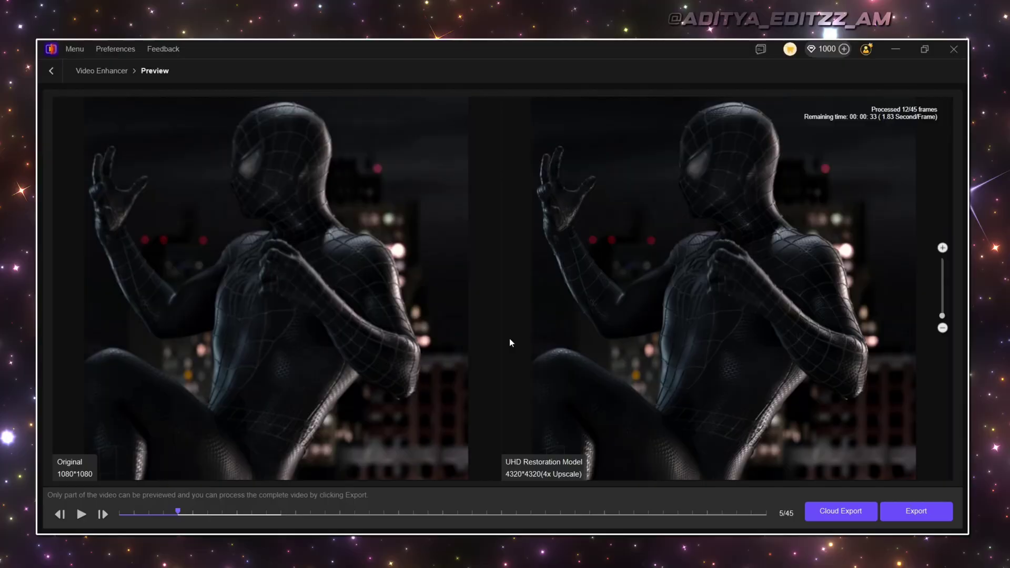
# Zoom into both previews and pan over the suit, neck and masked head, then zoom out.
pyautogui.scroll(5, 265, 284)
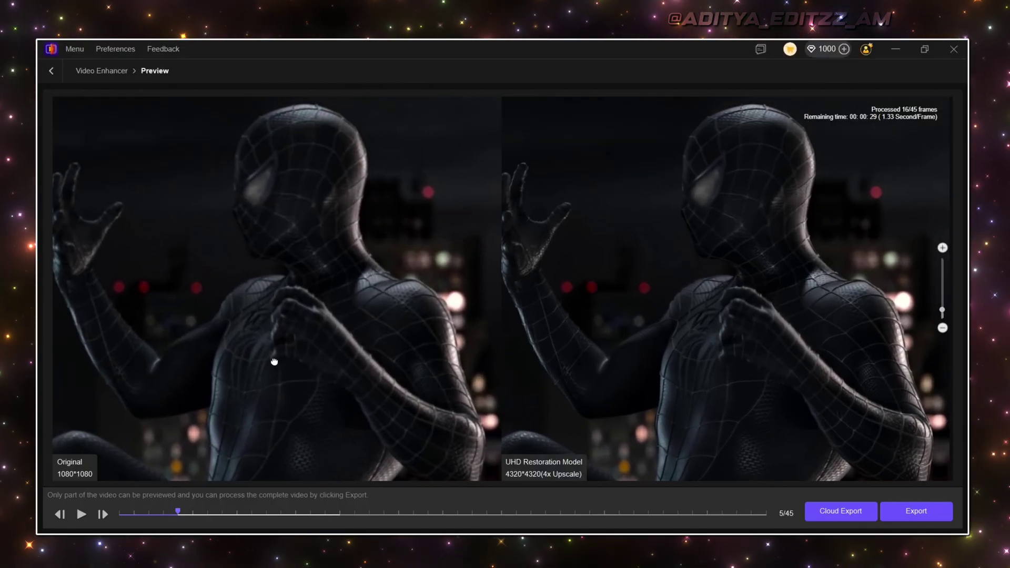
pyautogui.moveTo(274, 362); pyautogui.dragTo(263, 390)
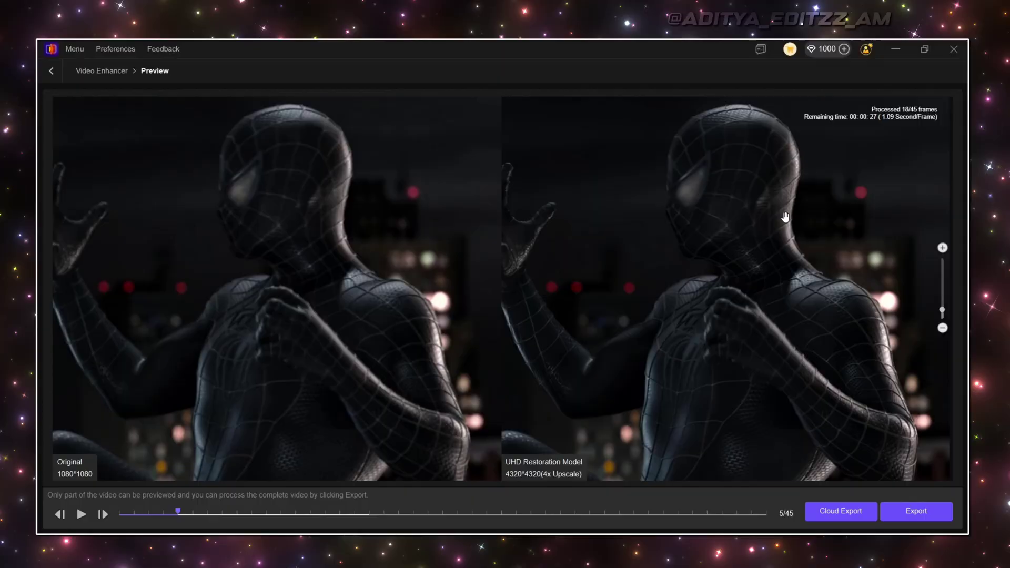
pyautogui.scroll(6, 880, 352)
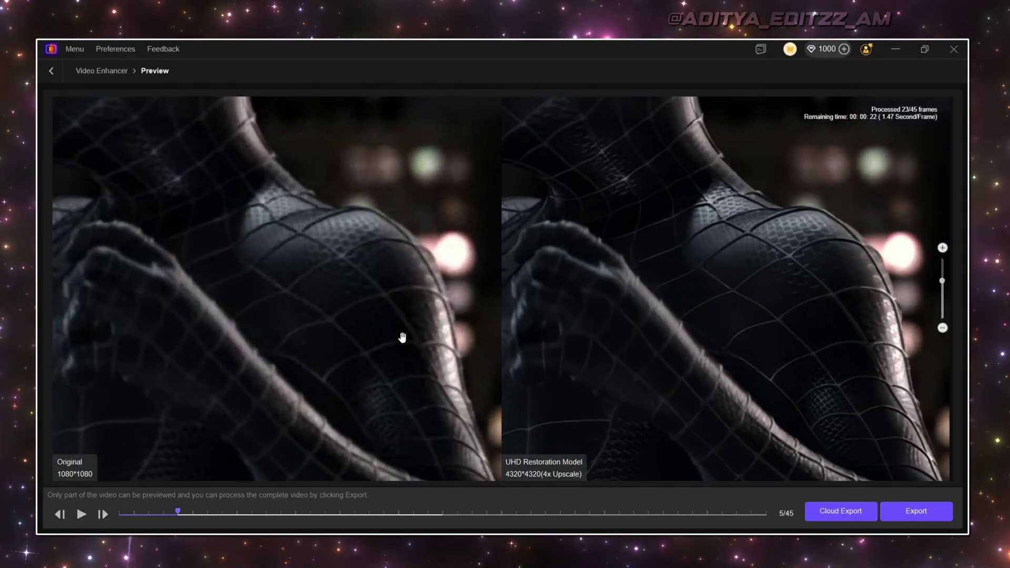
pyautogui.moveTo(608, 297); pyautogui.dragTo(747, 419)
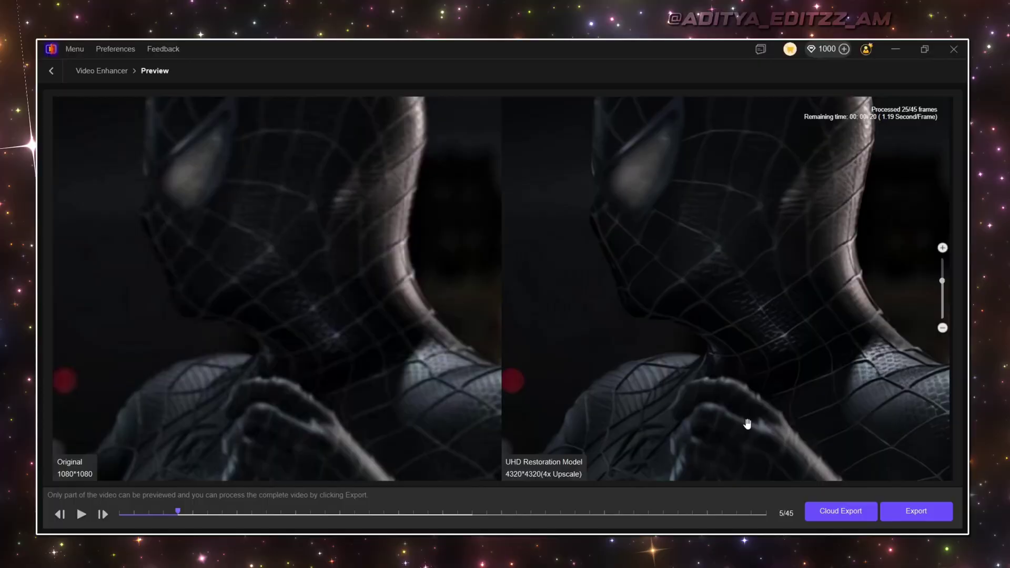
pyautogui.moveTo(719, 383); pyautogui.dragTo(656, 444)
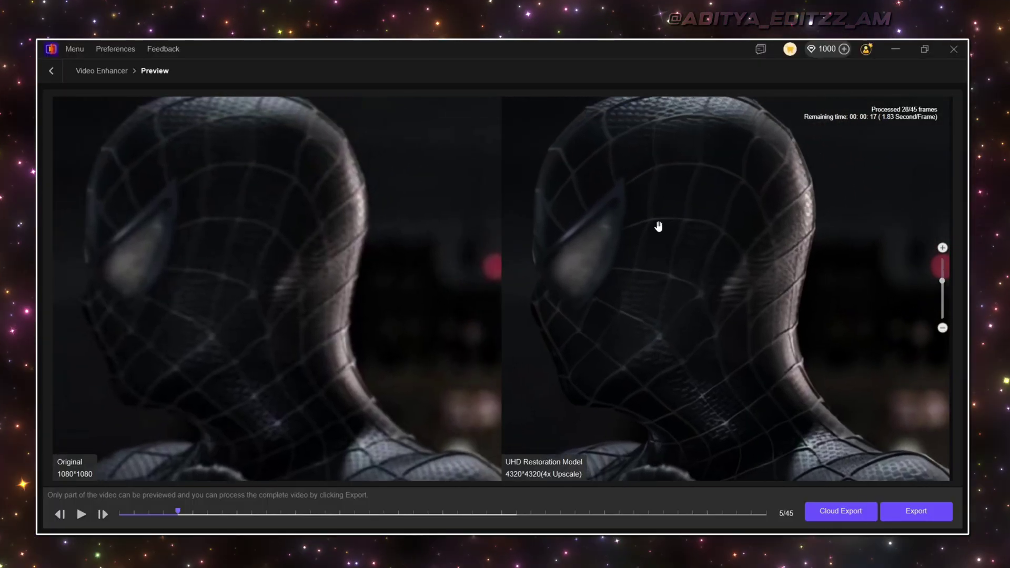
pyautogui.scroll(-3, 680, 279)
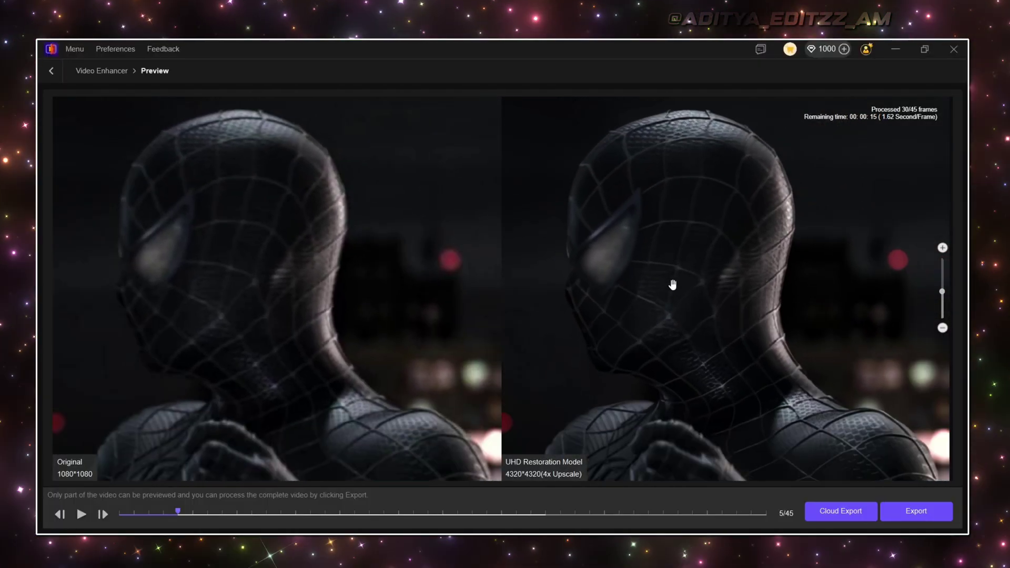
pyautogui.scroll(-4, 673, 287)
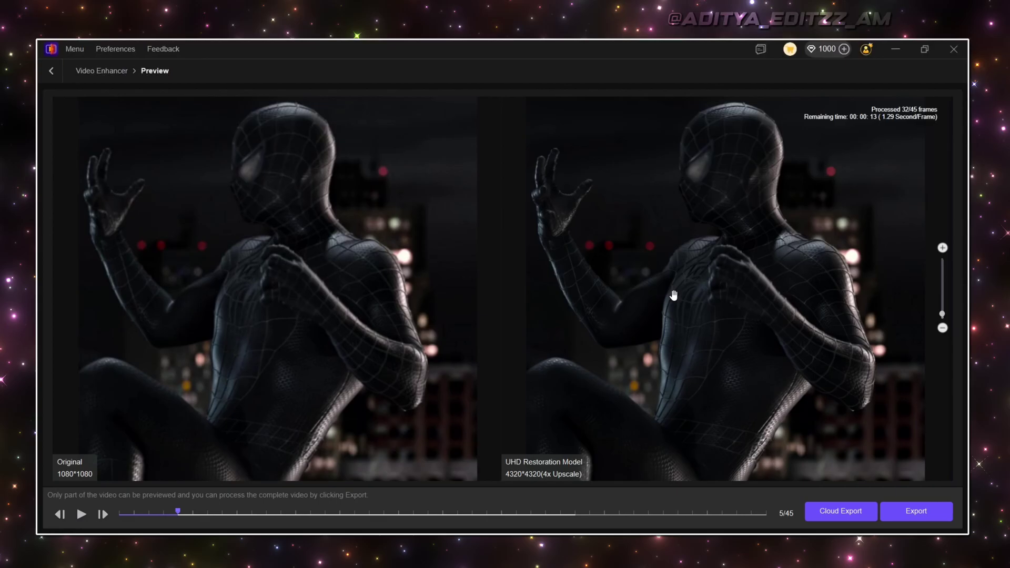
# Replay the comparison, pause on the unmasked face, and step through frames 38, 40 and 42.
pyautogui.click(81, 514)
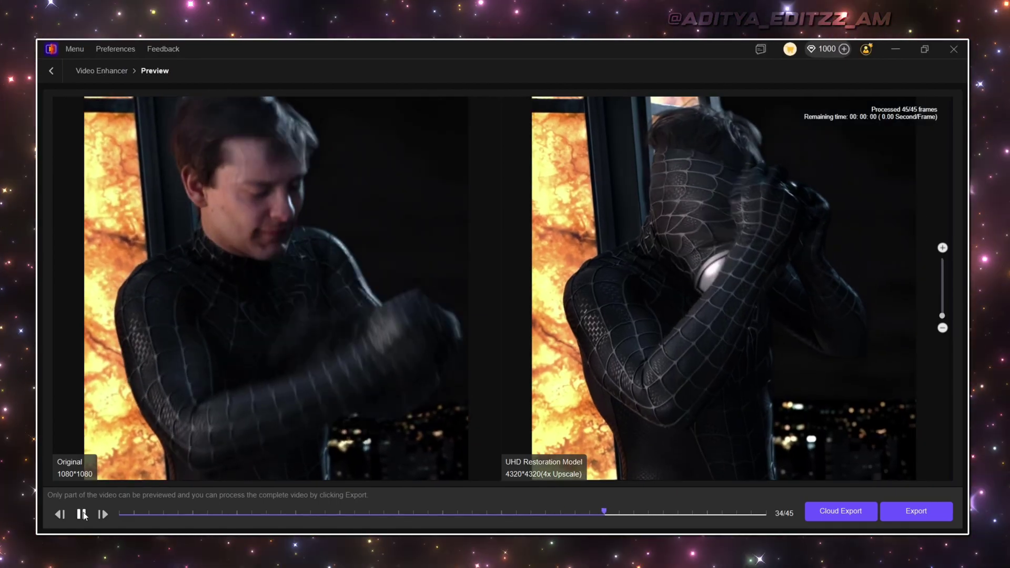
pyautogui.click(82, 514)
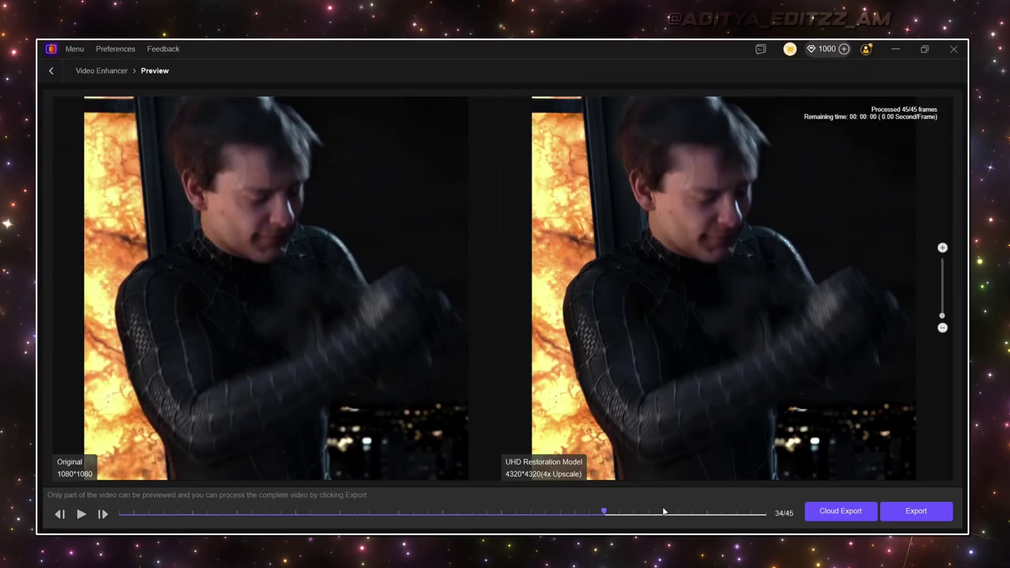
pyautogui.click(663, 510)
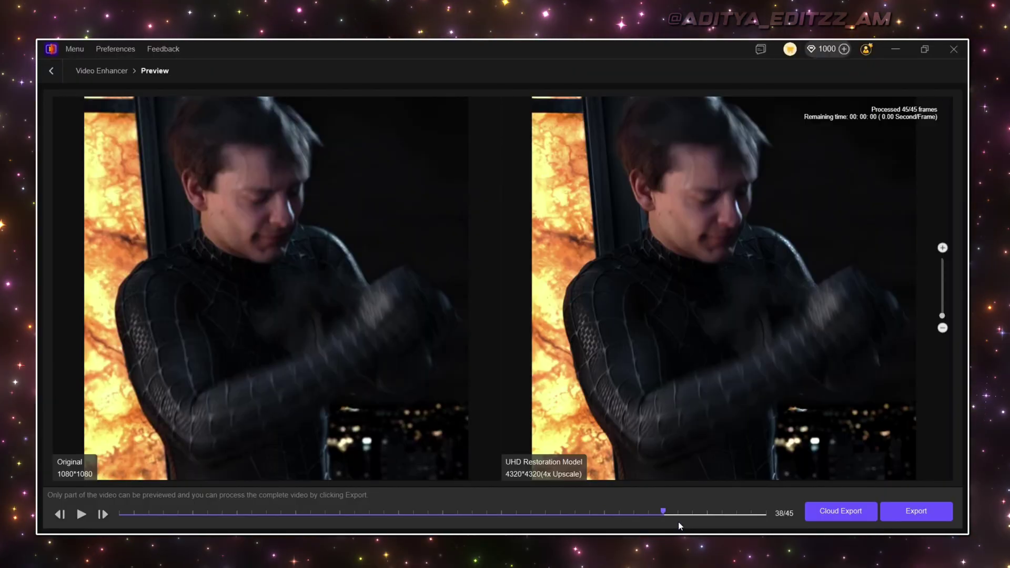
pyautogui.click(694, 512)
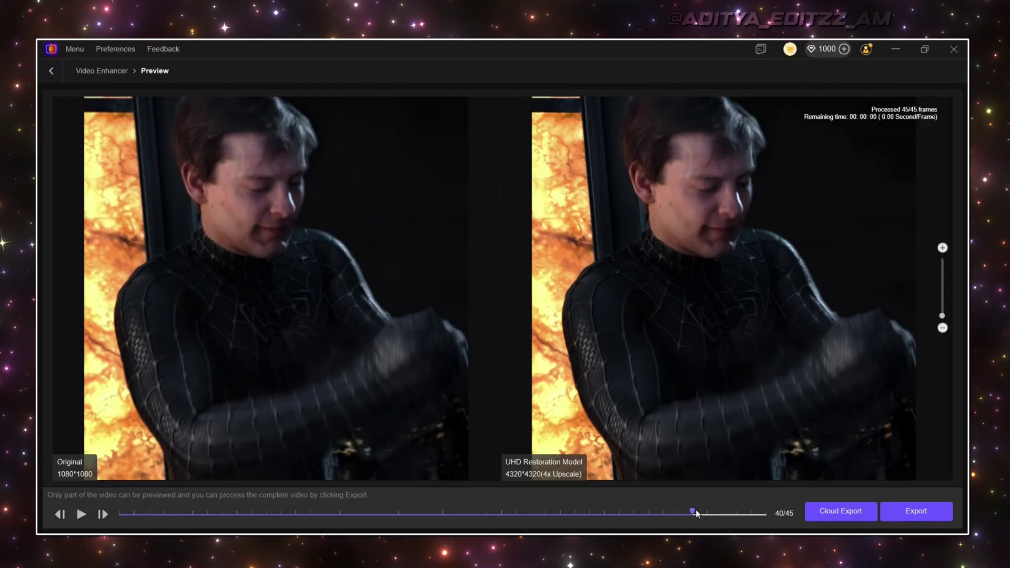
pyautogui.click(722, 512)
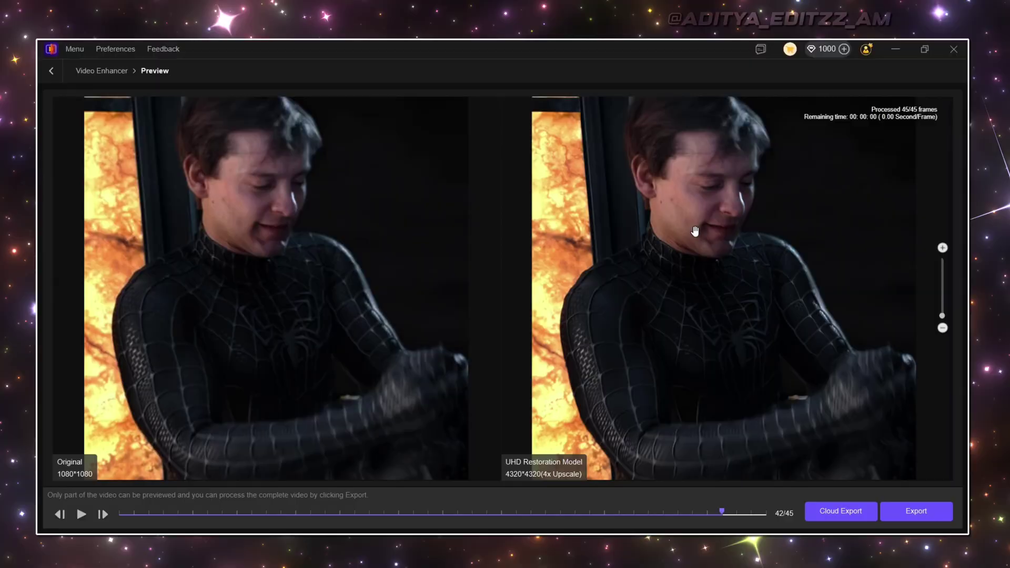
# Zoom in on the face in both panes, pan to follow it, then zoom back out.
pyautogui.scroll(3, 242, 221)
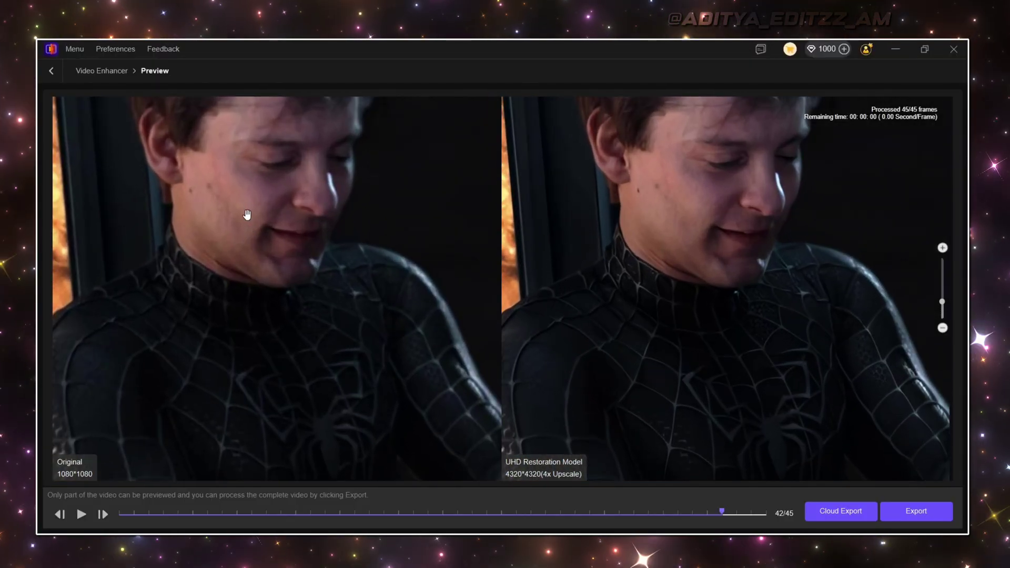
pyautogui.scroll(1, 230, 203)
pyautogui.moveTo(230, 203); pyautogui.dragTo(284, 288)
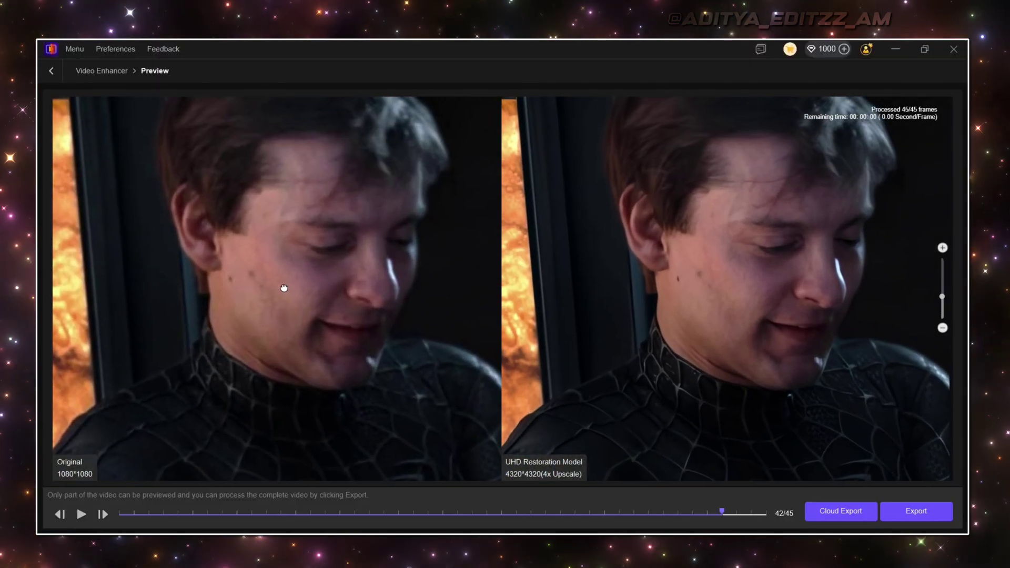
pyautogui.moveTo(689, 293); pyautogui.dragTo(672, 282)
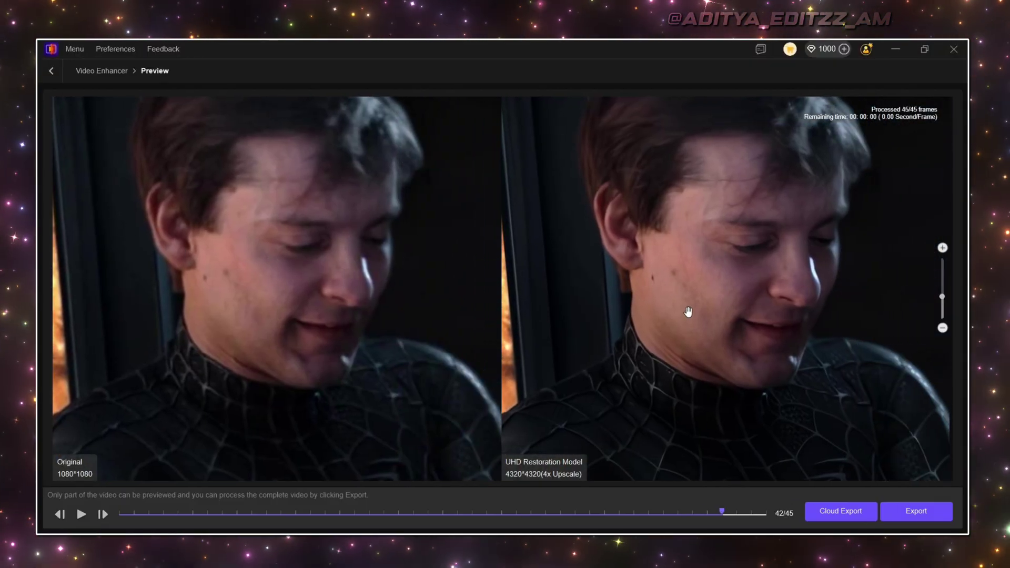
pyautogui.scroll(-4, 688, 312)
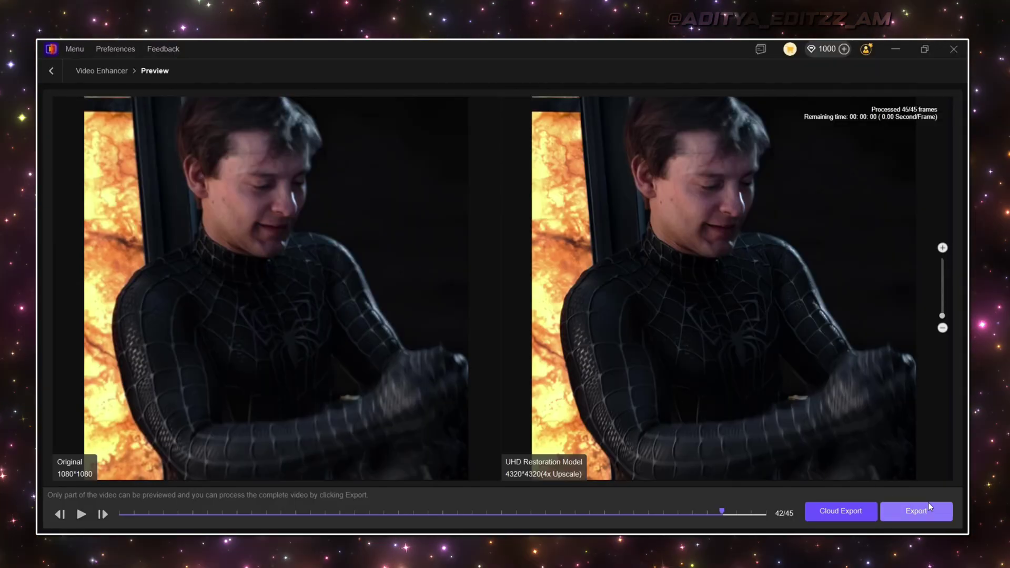
# Queue the 4x UHD Restoration render for export and load the face clip with Video Quality Repair Model.
pyautogui.click(928, 504)
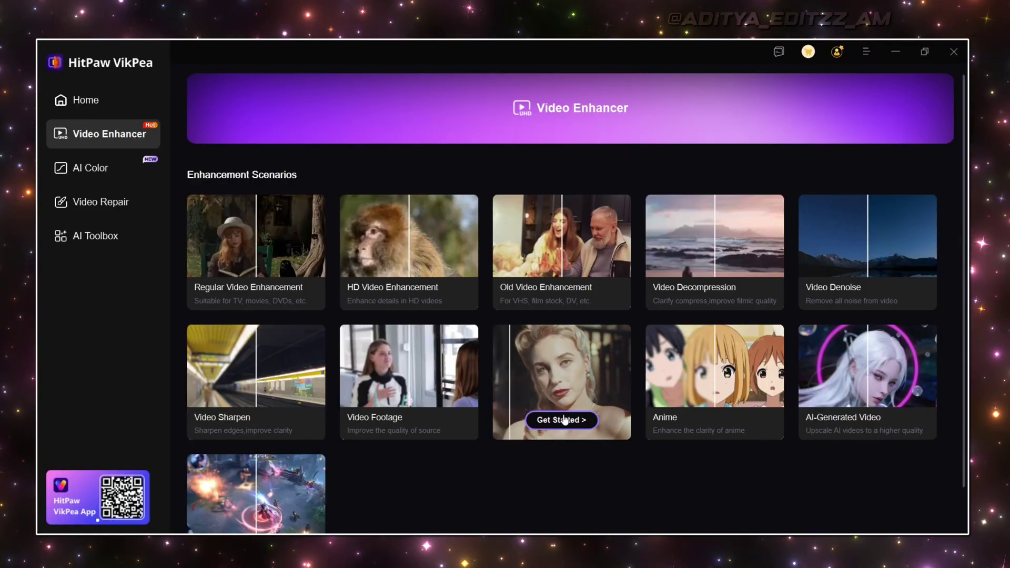
pyautogui.click(564, 420)
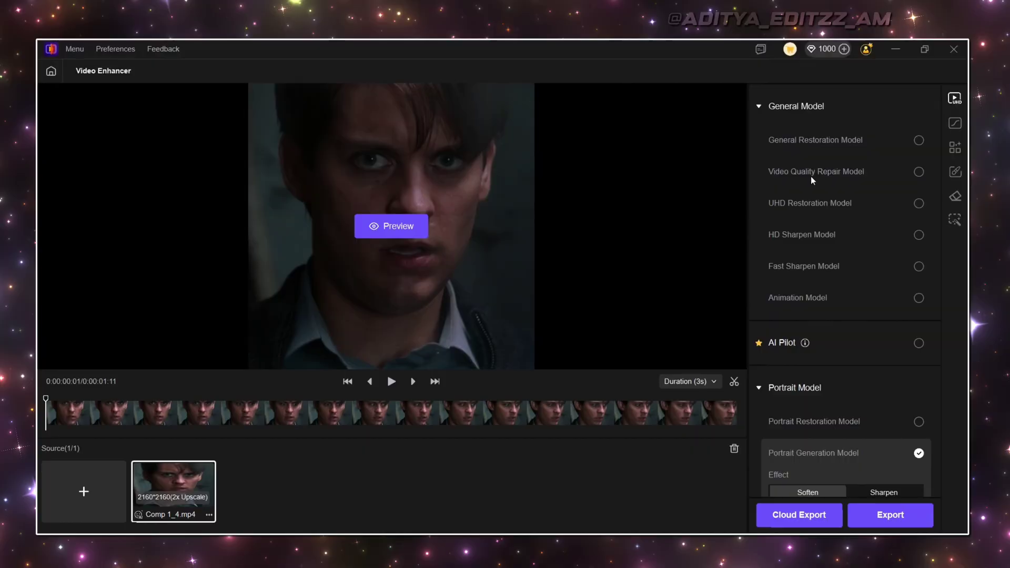
pyautogui.click(885, 179)
# Scroll through the model list and try the Denoise Model.
pyautogui.scroll(-5, 875, 255)
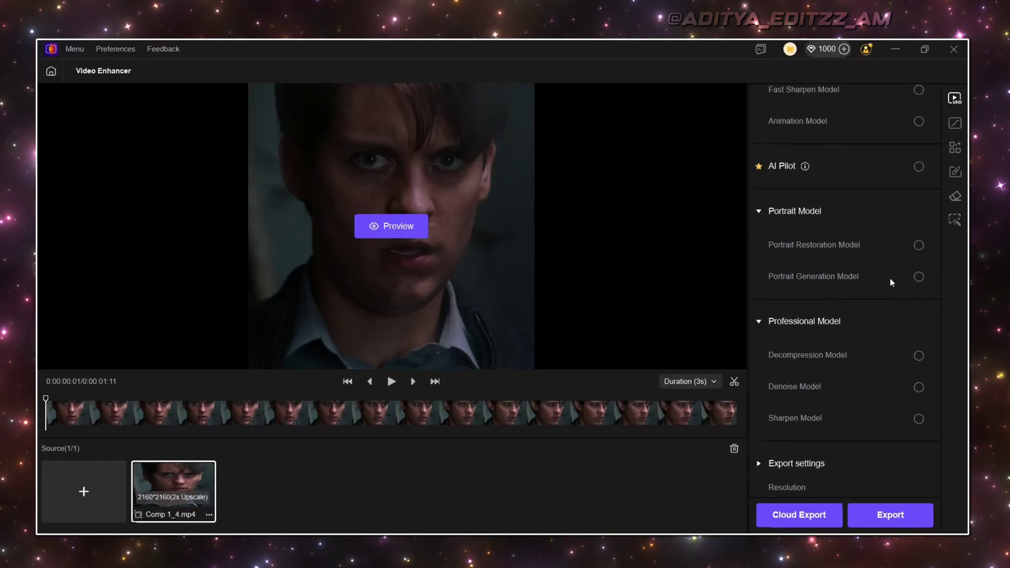
pyautogui.scroll(2, 873, 310)
pyautogui.scroll(-2, 850, 369)
pyautogui.click(848, 405)
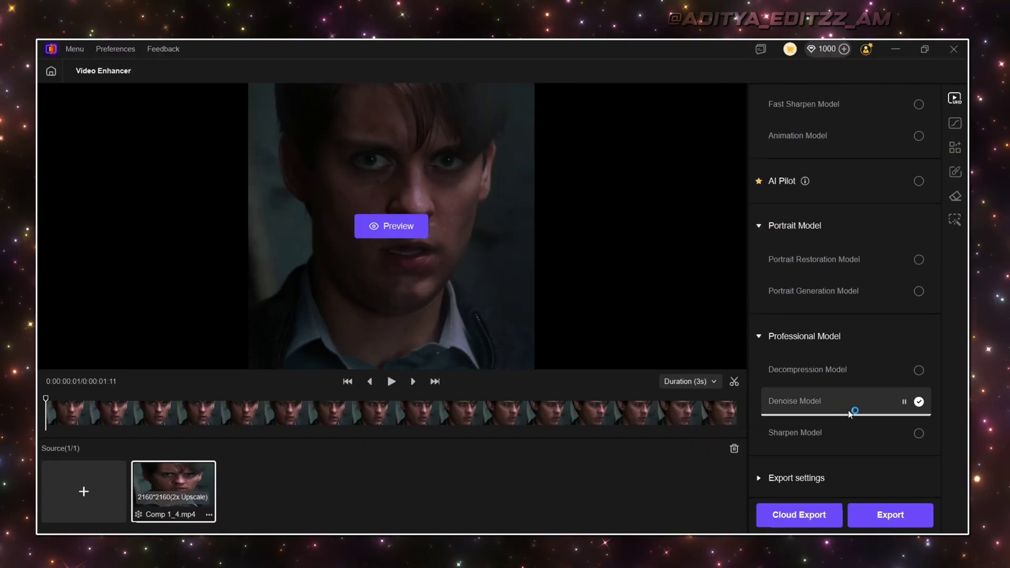
pyautogui.scroll(5, 866, 375)
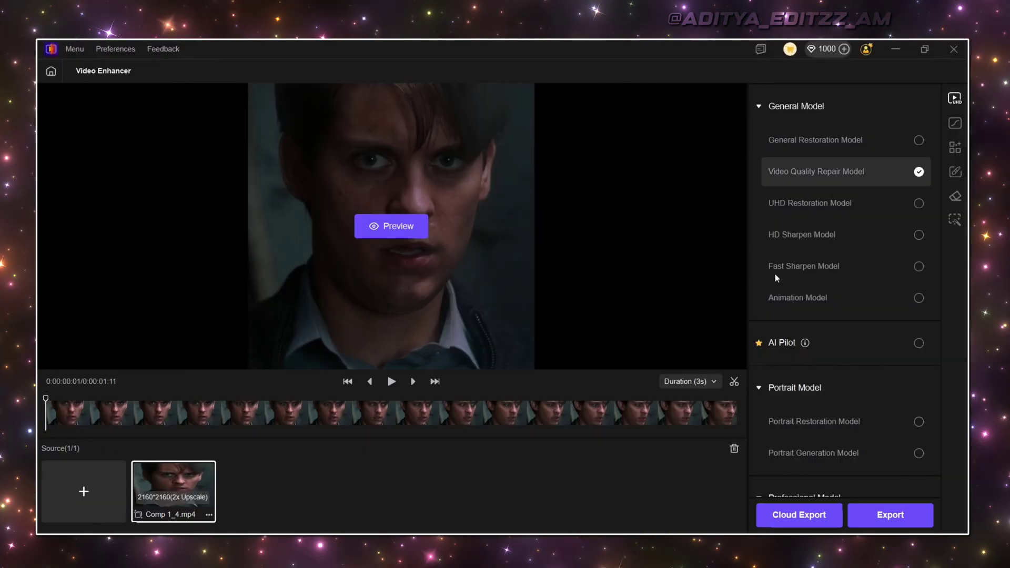
# Generate the Video Quality Repair preview, play it, and zoom in over the face at frame 16.
pyautogui.click(410, 228)
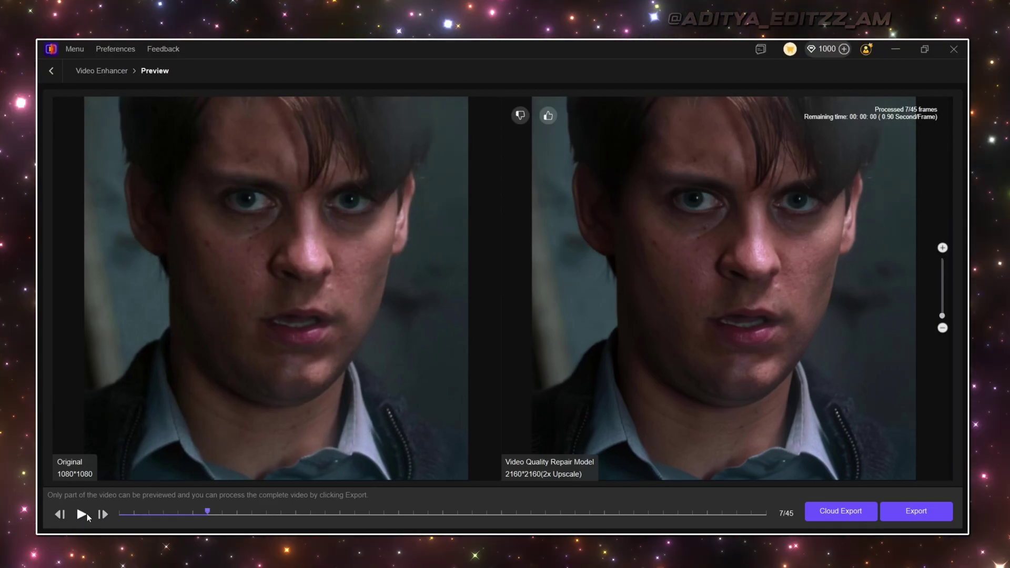
pyautogui.click(81, 515)
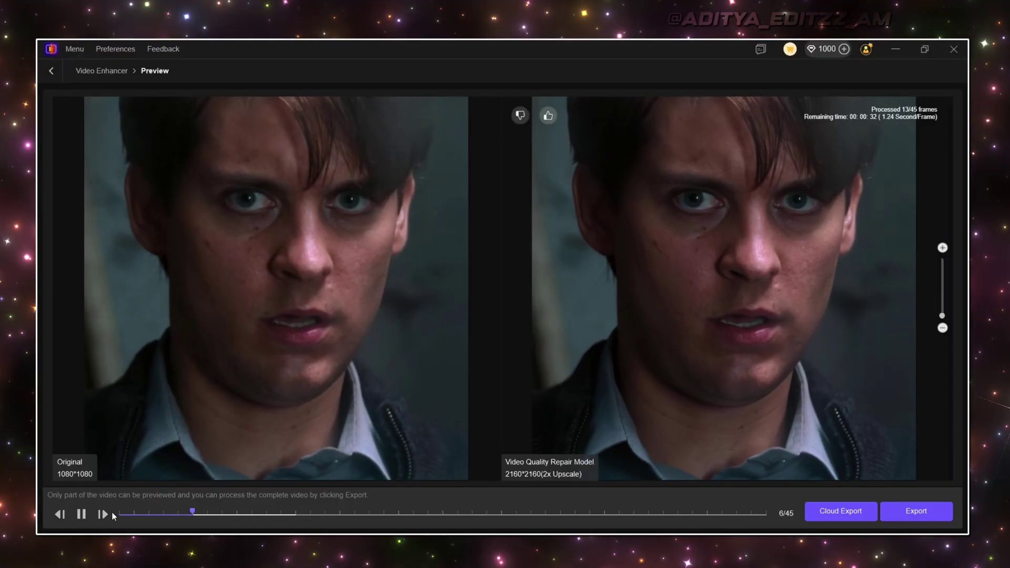
pyautogui.click(81, 513)
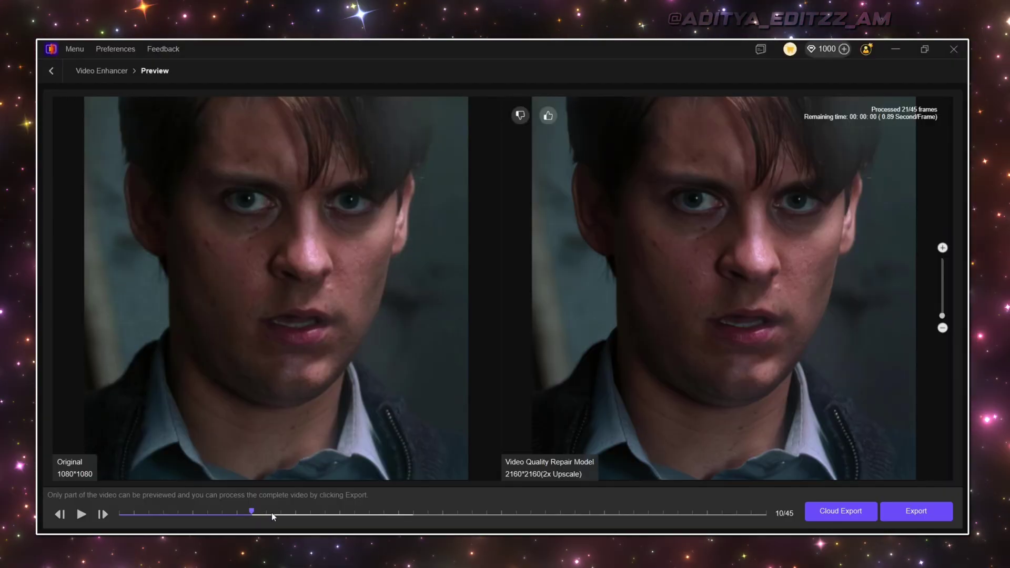
pyautogui.click(337, 513)
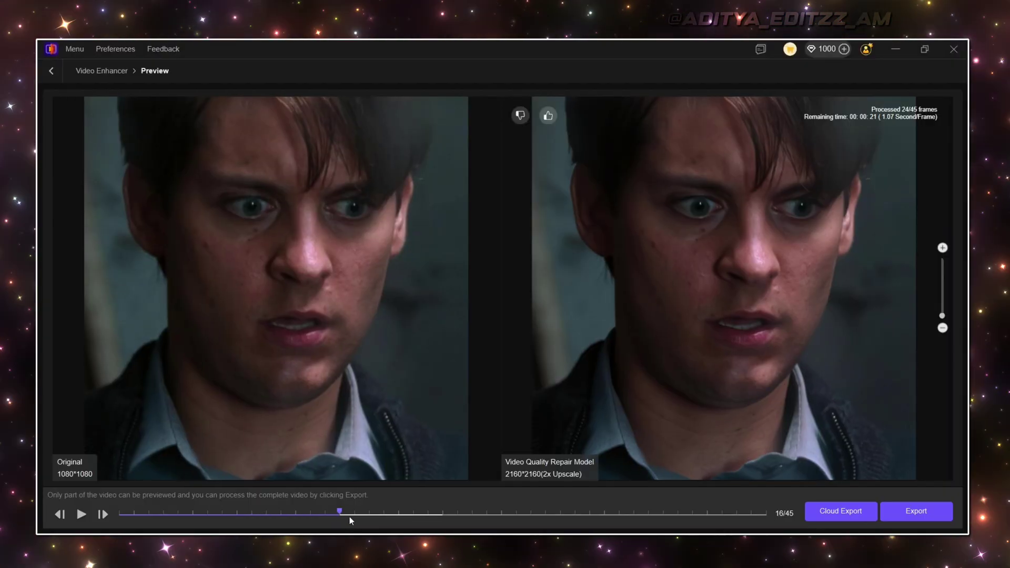
pyautogui.scroll(2, 668, 376)
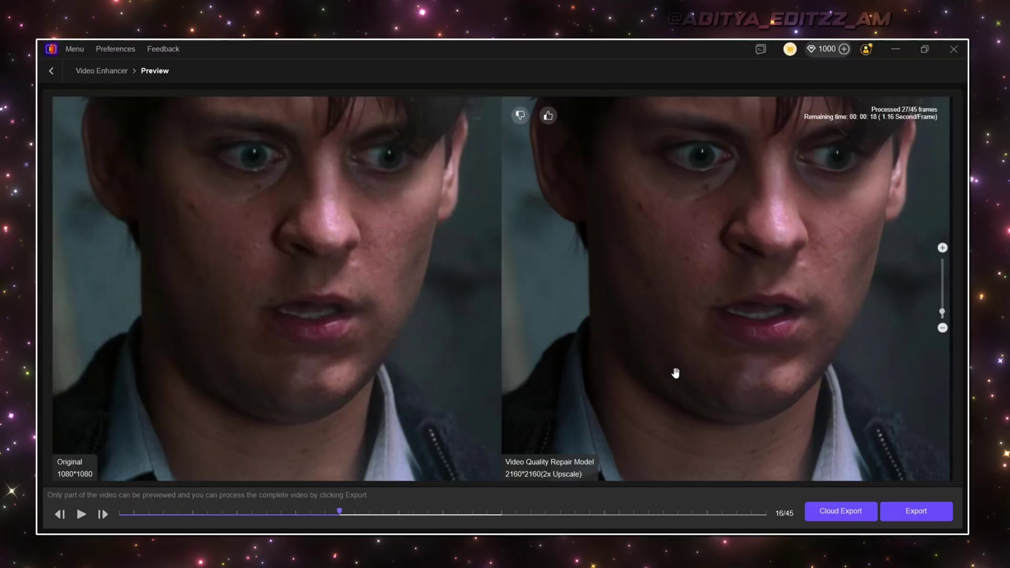
pyautogui.scroll(1, 676, 363)
pyautogui.moveTo(368, 221); pyautogui.dragTo(361, 286)
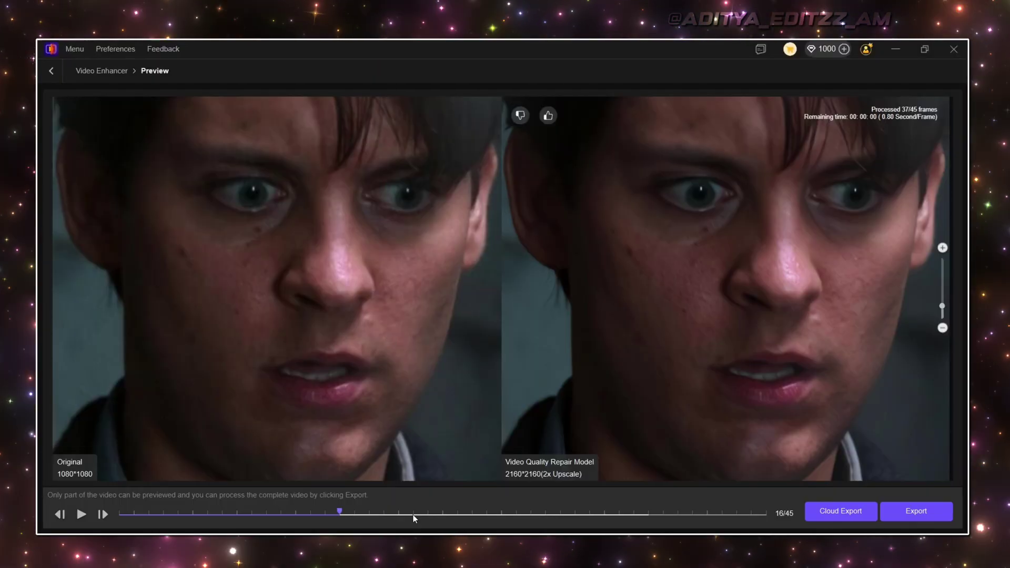
# Scrub the comparison through frames 29, 30 and 38, zooming in and out.
pyautogui.click(530, 513)
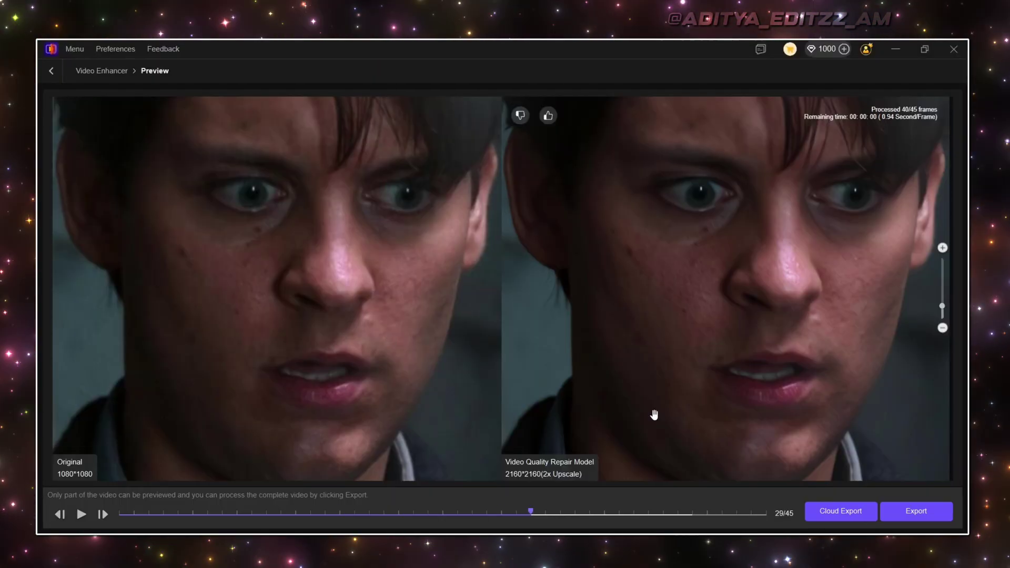
pyautogui.scroll(-3, 654, 415)
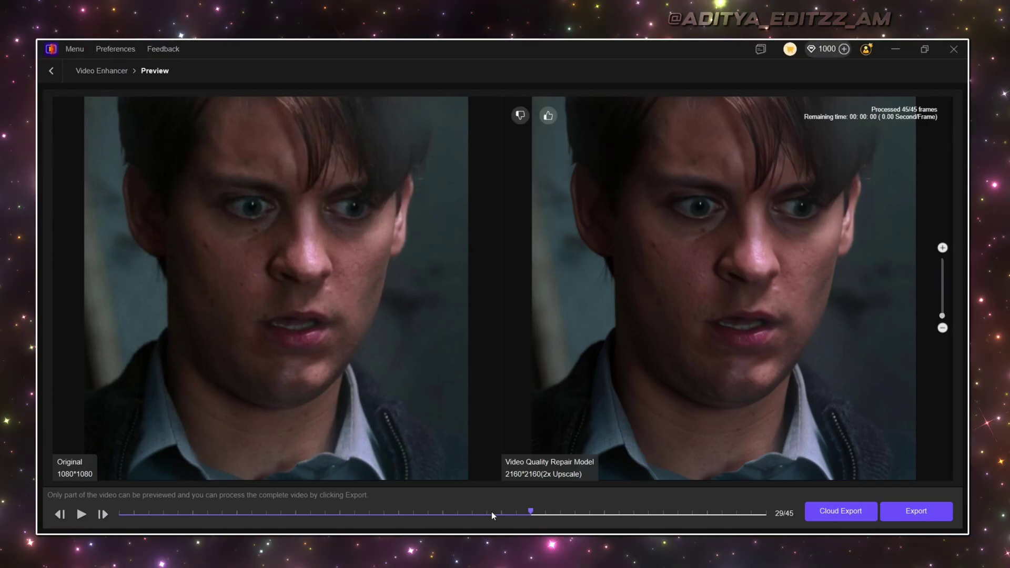
pyautogui.moveTo(550, 512); pyautogui.dragTo(577, 514)
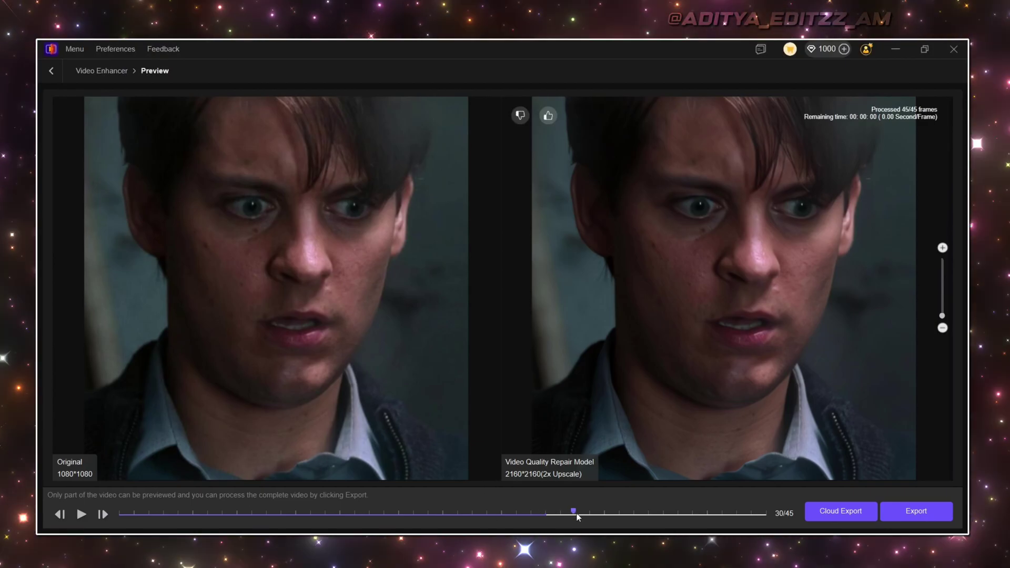
pyautogui.moveTo(661, 516); pyautogui.dragTo(665, 513)
pyautogui.scroll(3, 756, 349)
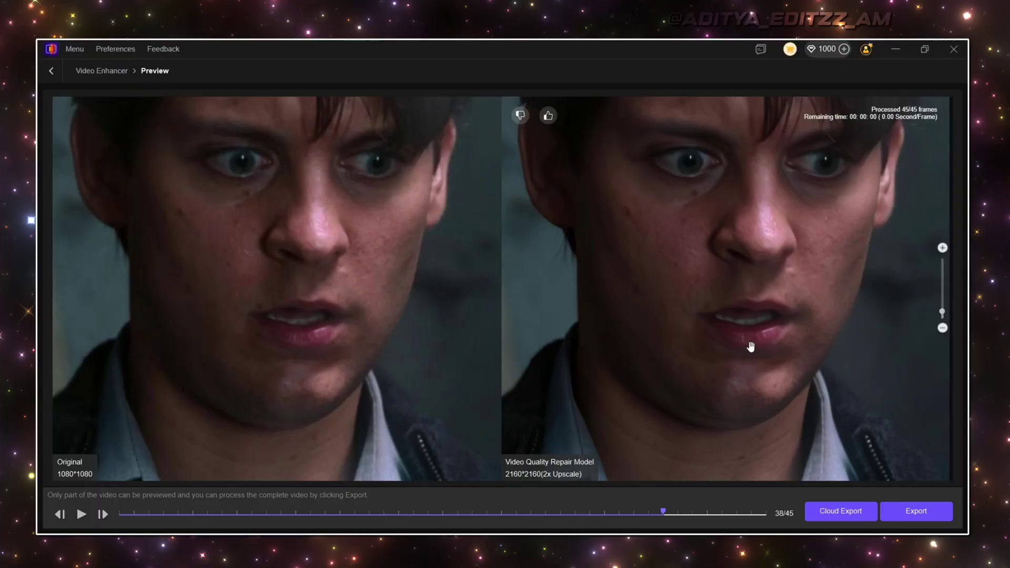
pyautogui.scroll(-1, 746, 352)
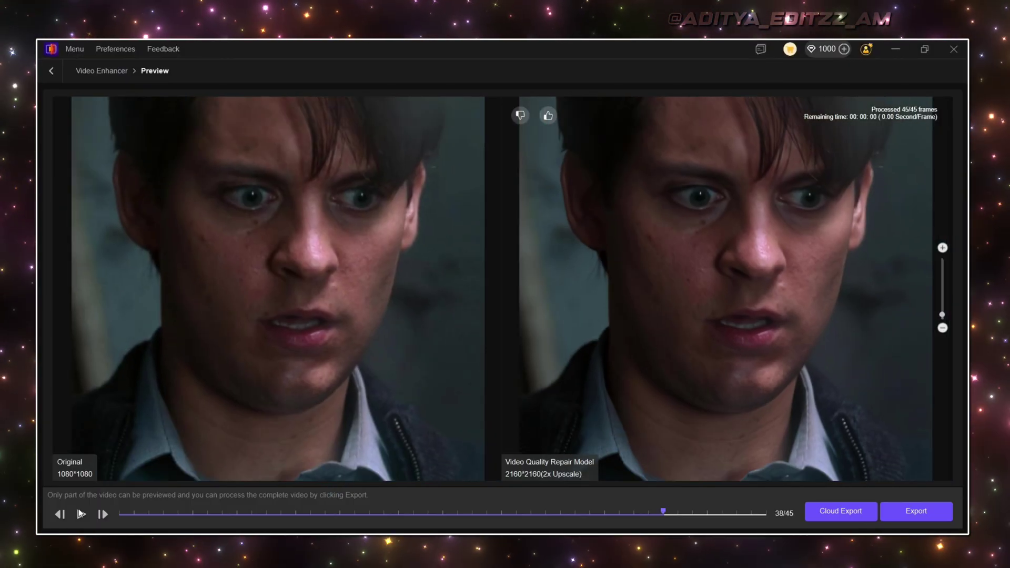
# Resume playback, zoom in and pan the previews left and up, then zoom out.
pyautogui.click(81, 514)
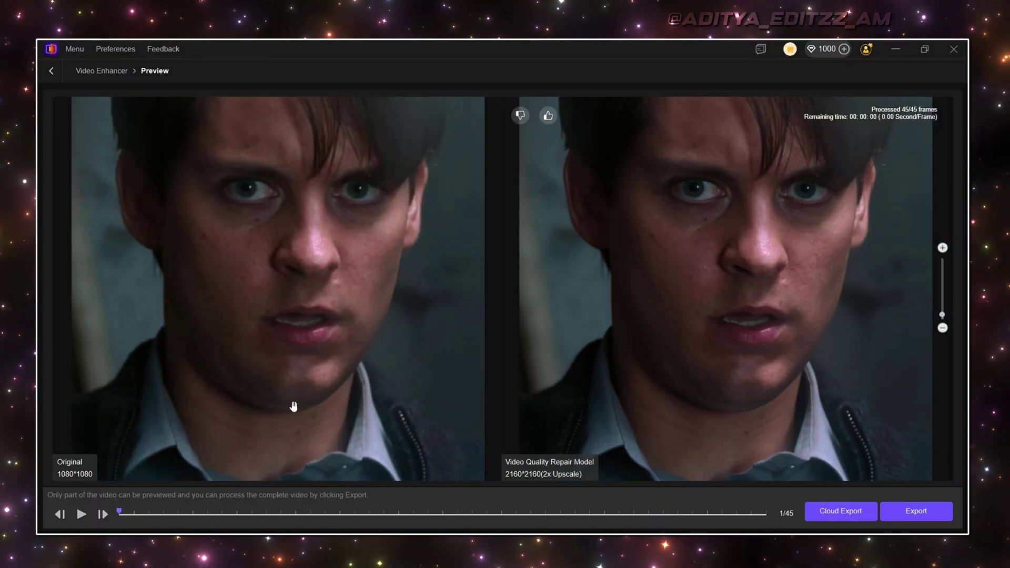
pyautogui.scroll(2, 735, 285)
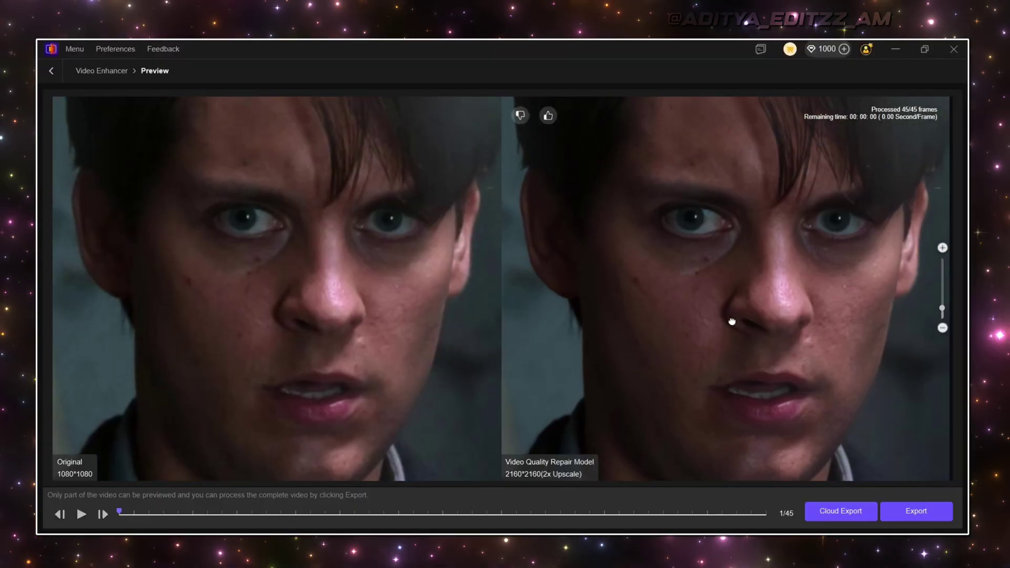
pyautogui.moveTo(732, 322); pyautogui.dragTo(705, 309)
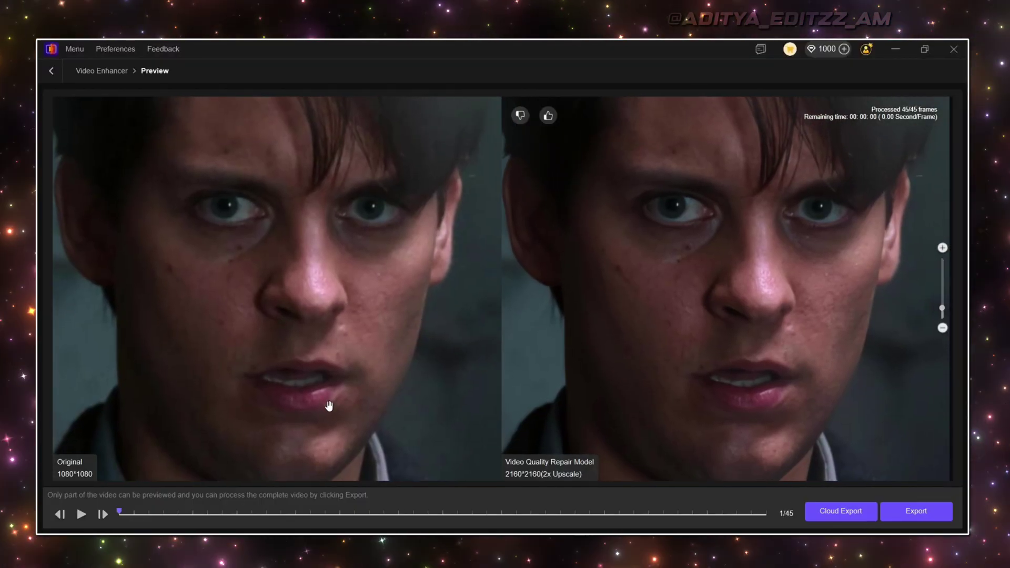
pyautogui.scroll(-1, 275, 348)
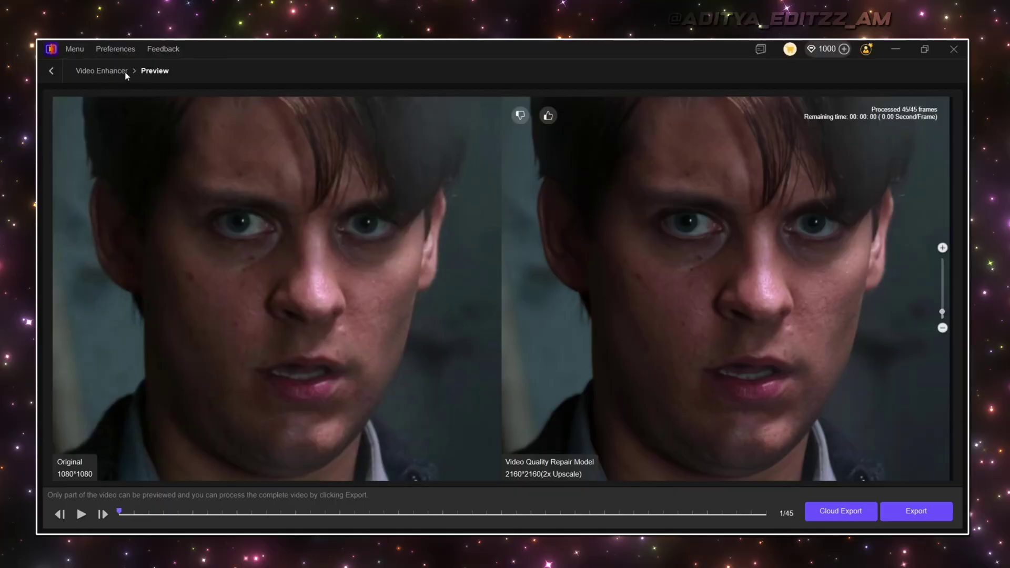
# Apply the Sharpen Model (strength 74) to the face clip and start its before-and-after preview.
pyautogui.click(52, 71)
pyautogui.scroll(-4, 851, 298)
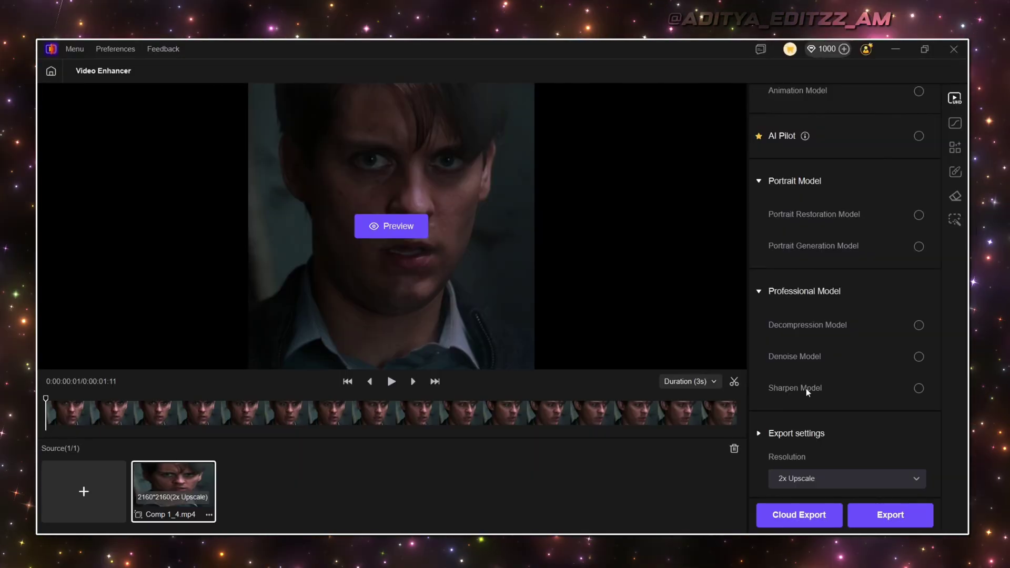
pyautogui.click(806, 388)
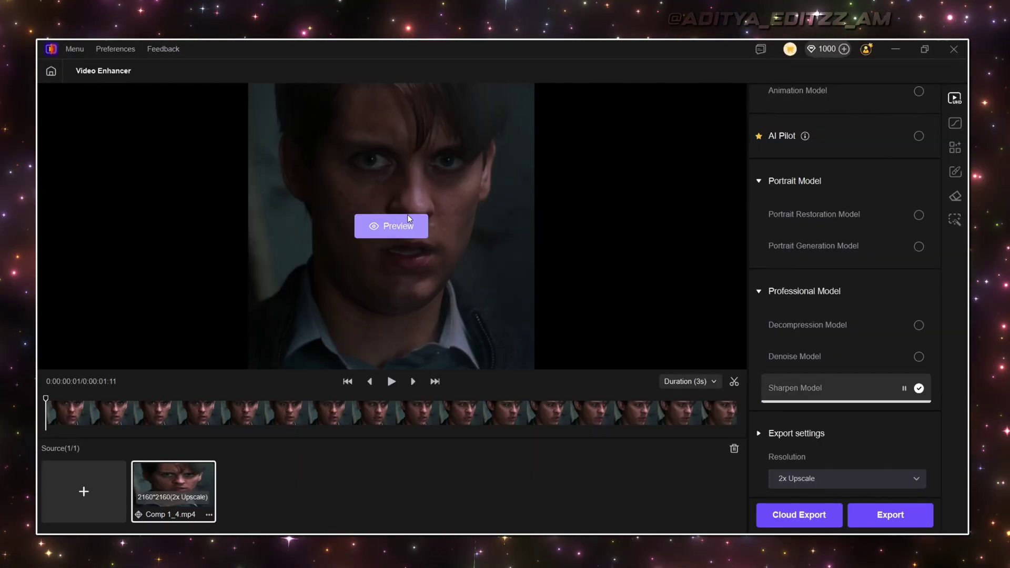
pyautogui.click(405, 231)
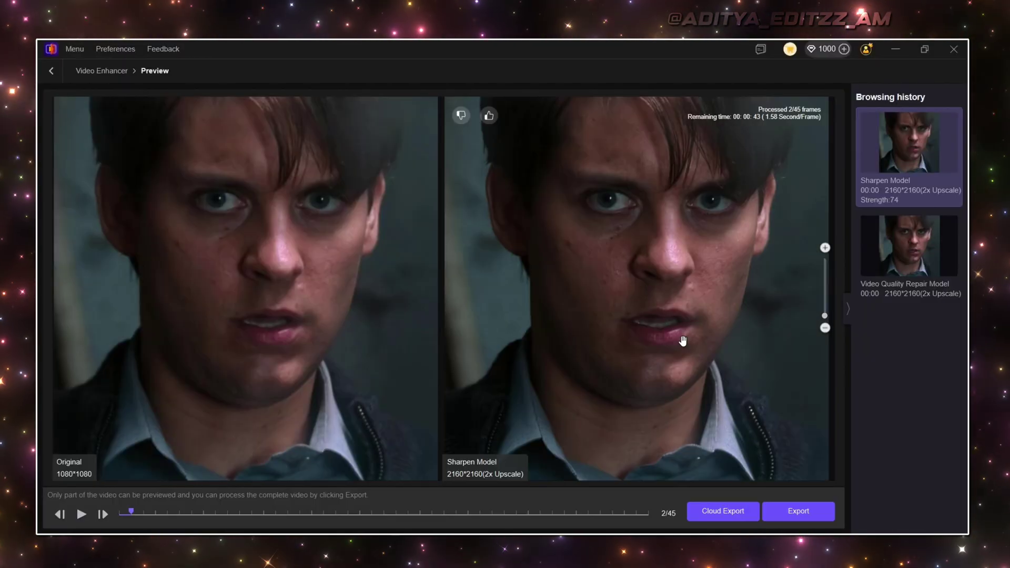
# Play the Sharpen Model preview, zoom in, scrub to a later frame, and zoom back out.
pyautogui.press('space')
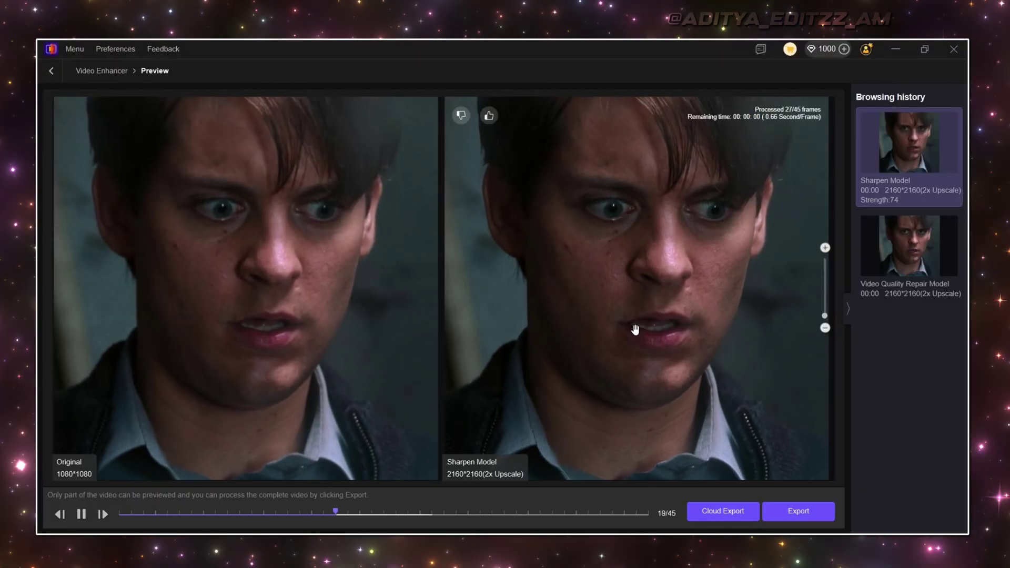
pyautogui.scroll(5, 643, 328)
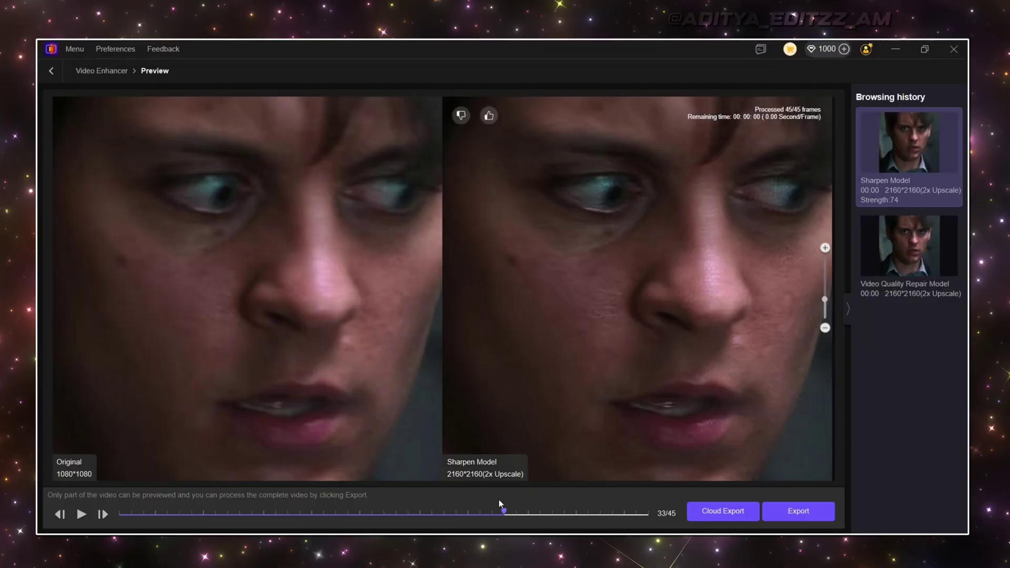
pyautogui.moveTo(504, 512); pyautogui.dragTo(534, 513)
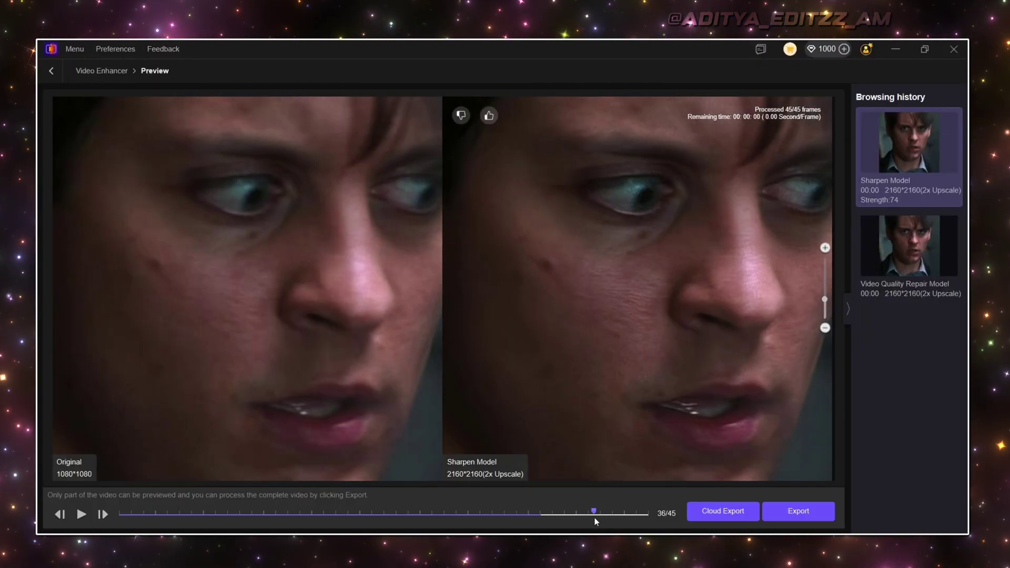
pyautogui.scroll(-3, 532, 379)
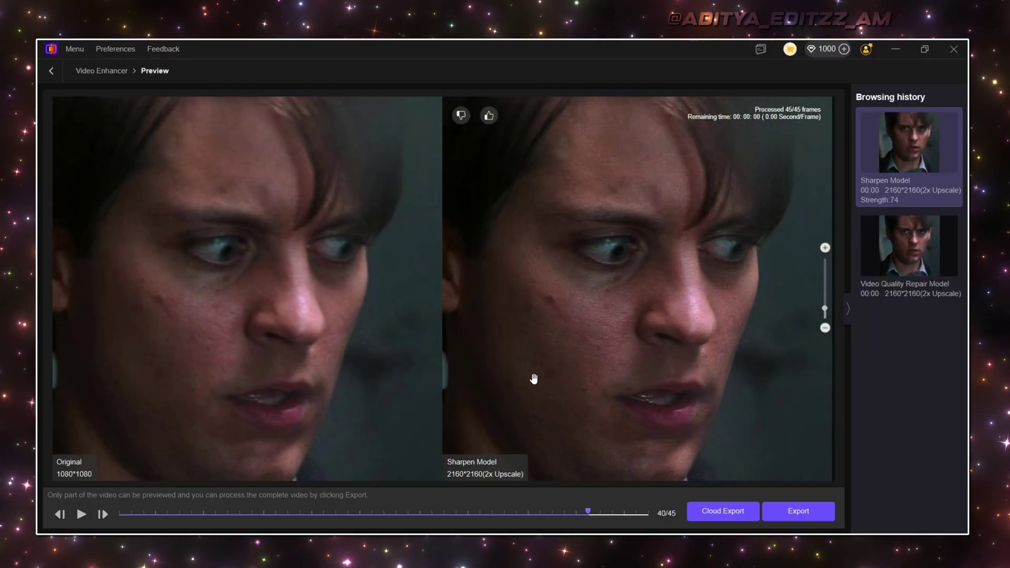
pyautogui.scroll(-2, 534, 379)
pyautogui.scroll(-1, 541, 371)
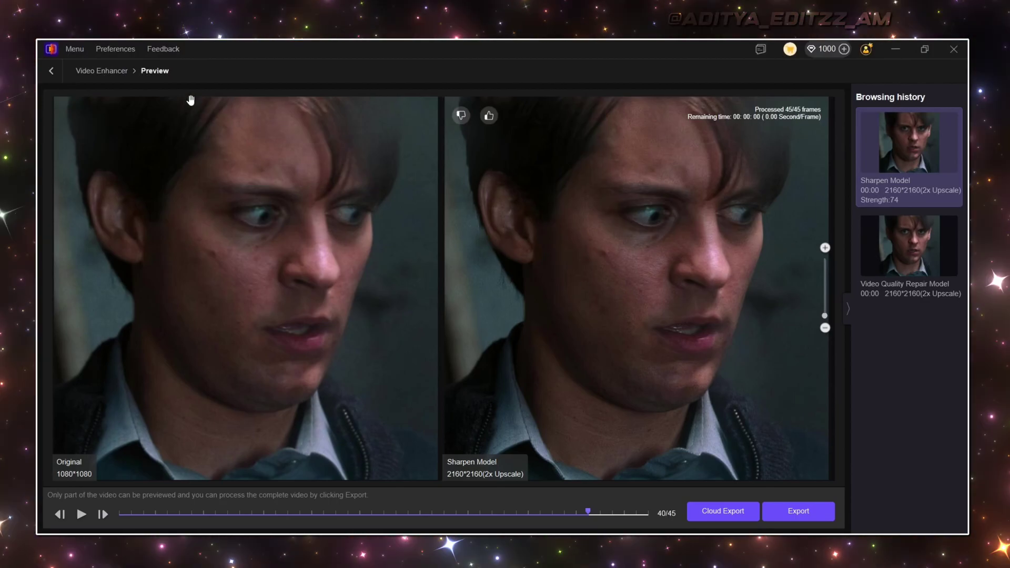
# After trying Portrait Restoration, apply Portrait Generation Model with the Soften effect and preview it.
pyautogui.click(74, 71)
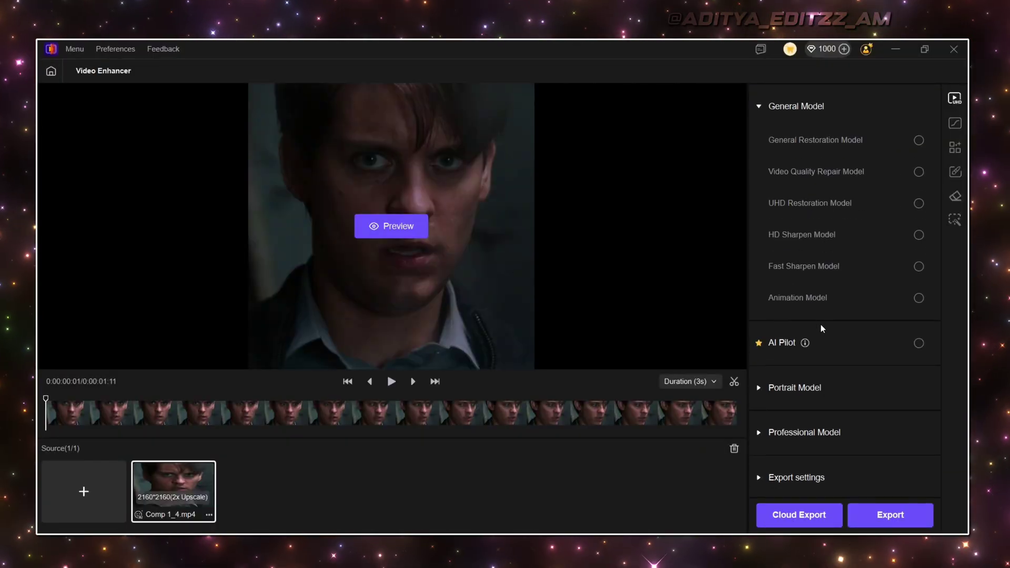
pyautogui.scroll(-1, 816, 371)
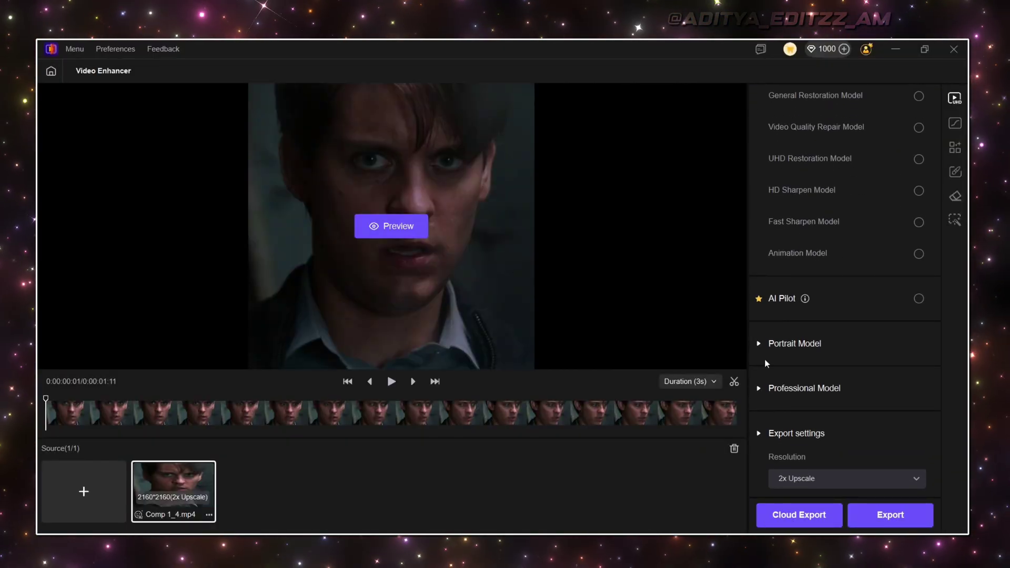
pyautogui.click(767, 347)
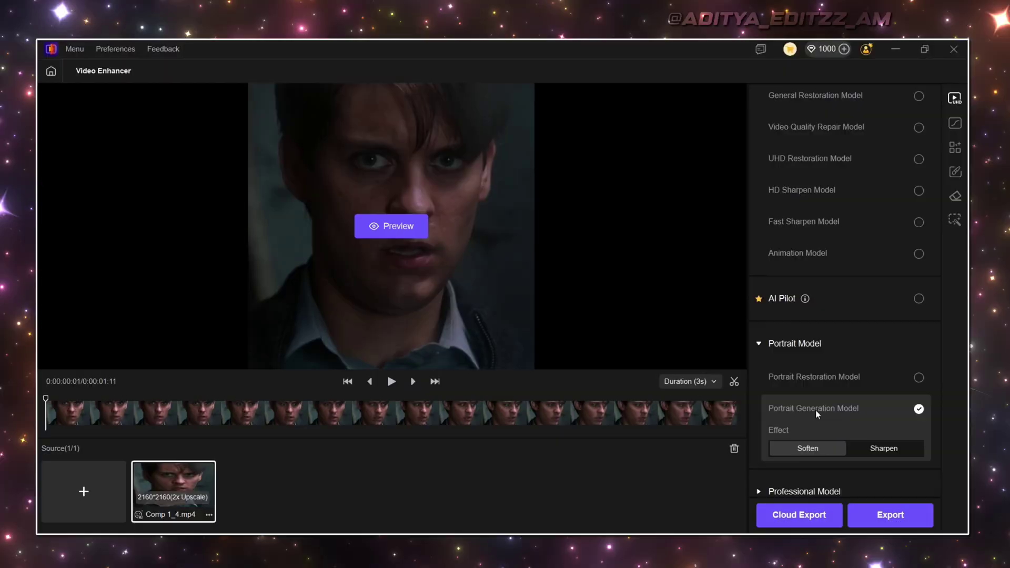
pyautogui.click(847, 377)
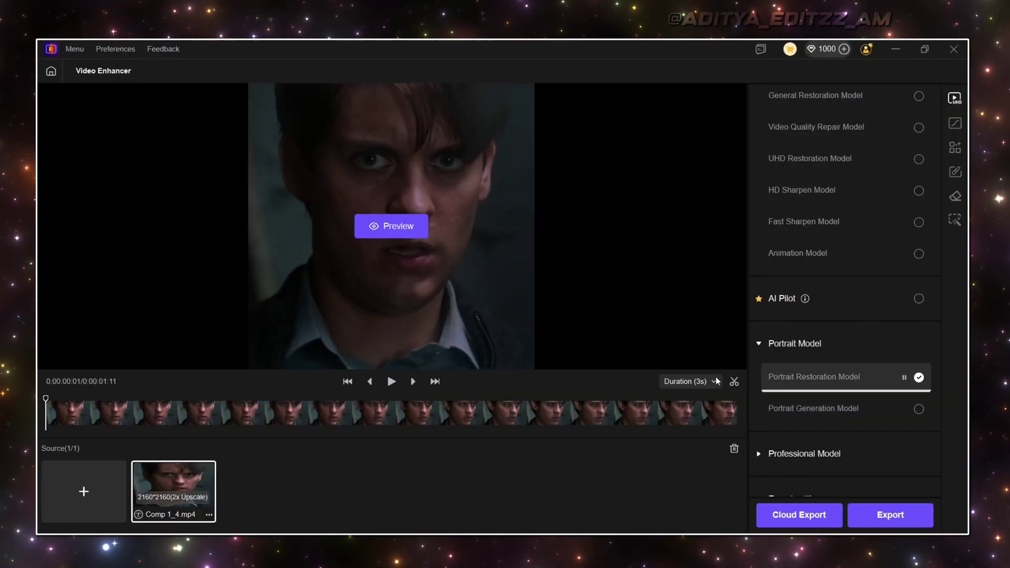
pyautogui.click(828, 413)
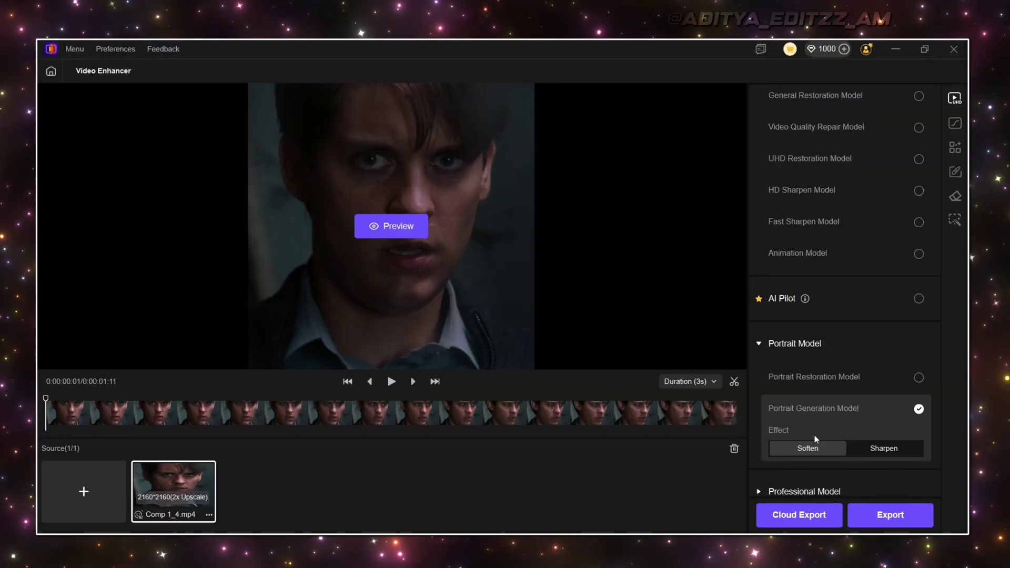
pyautogui.click(880, 449)
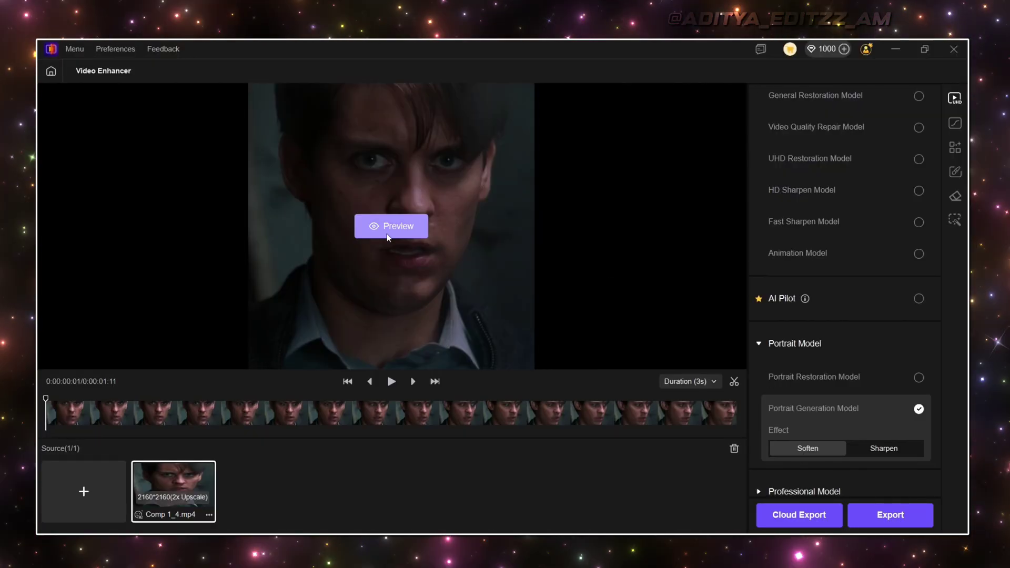
pyautogui.click(405, 223)
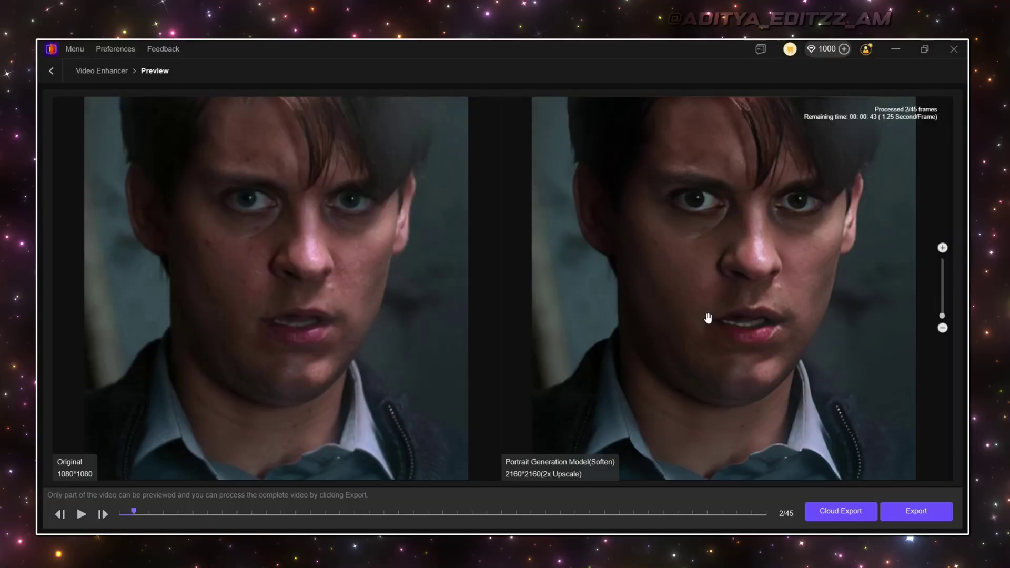
# Zoom and pan onto the face, play and pause, then jump to frame 16 and zoom in and out.
pyautogui.scroll(4, 557, 322)
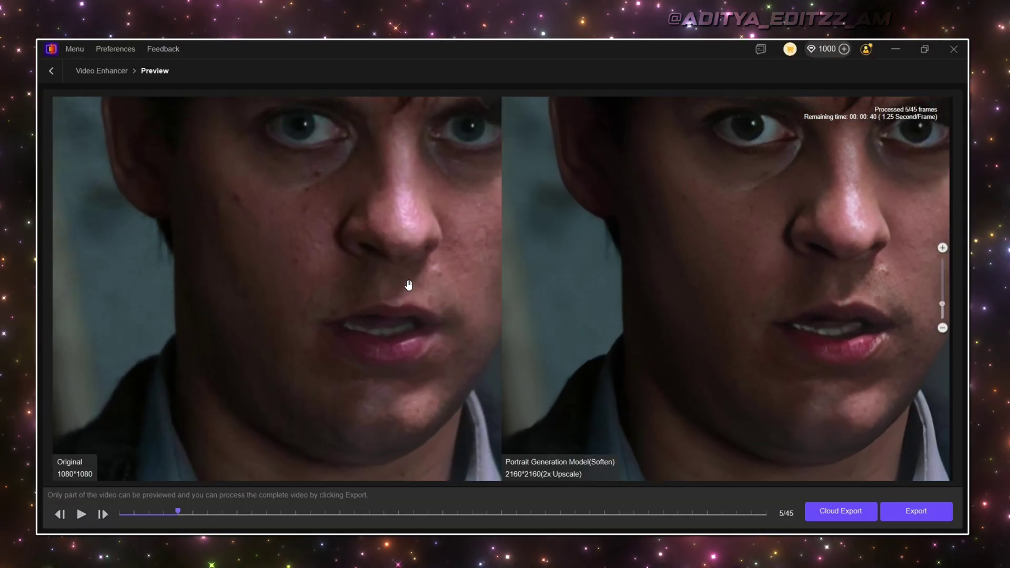
pyautogui.moveTo(409, 284); pyautogui.dragTo(324, 344)
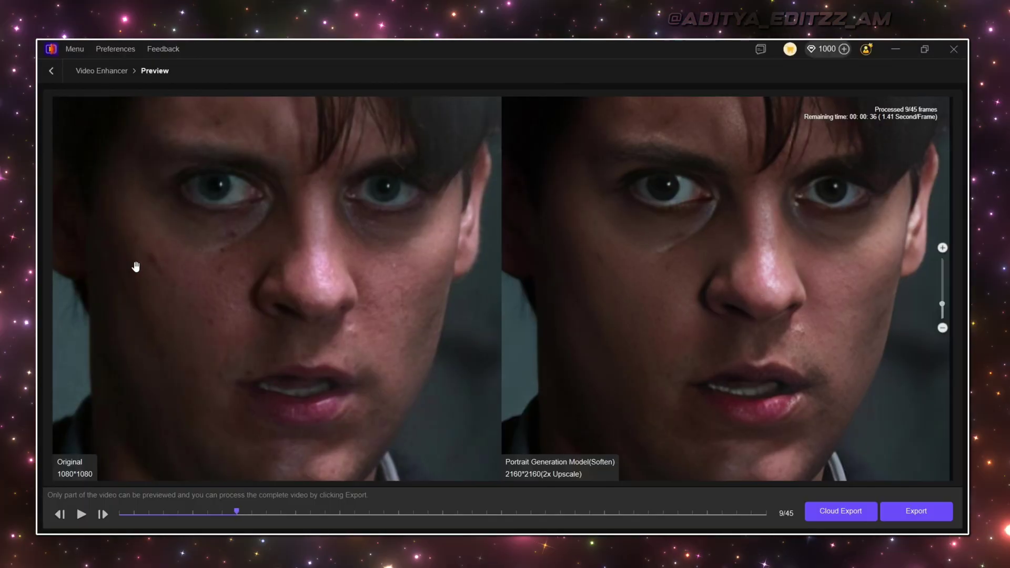
pyautogui.press('space')
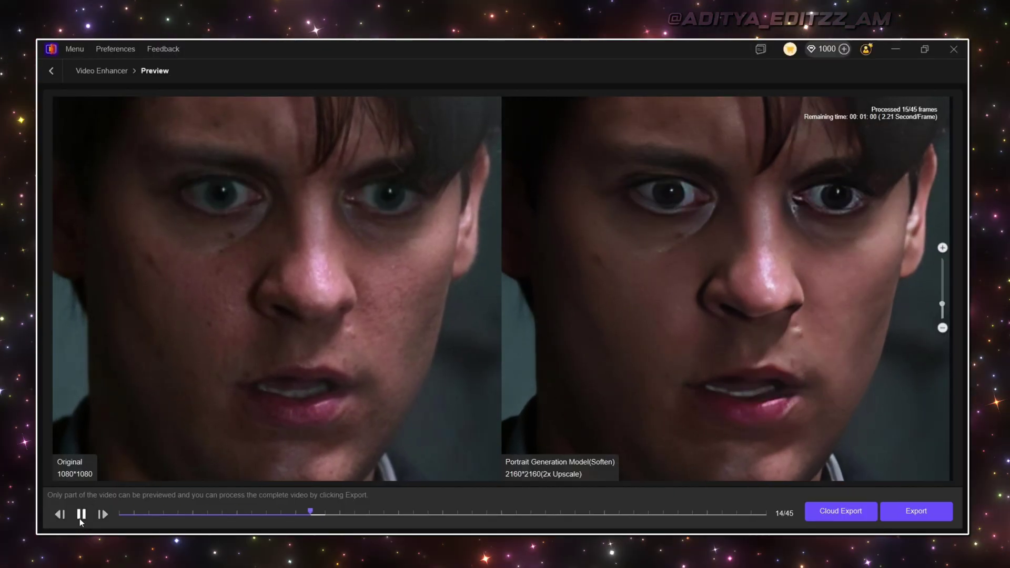
pyautogui.click(80, 515)
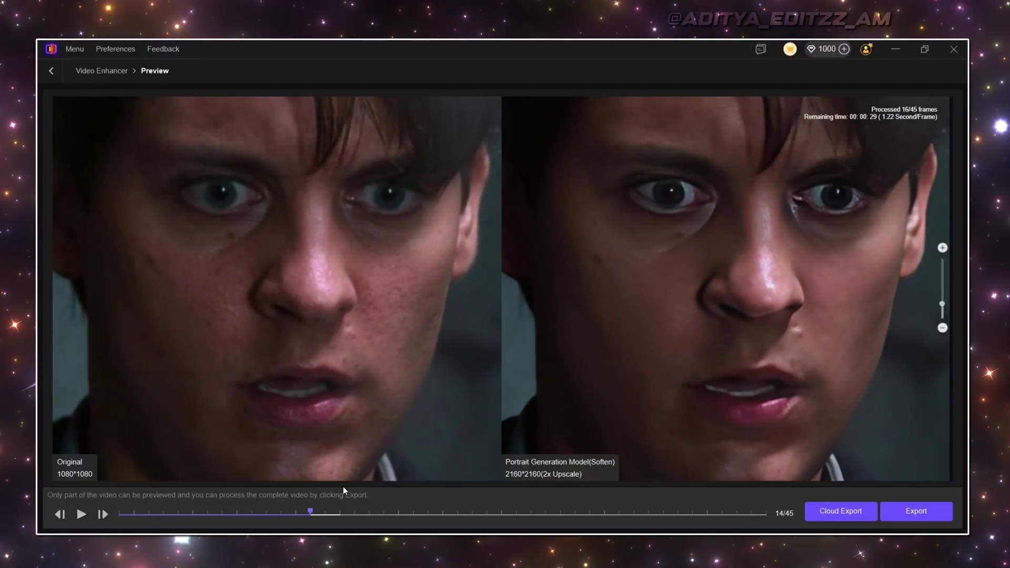
pyautogui.click(340, 512)
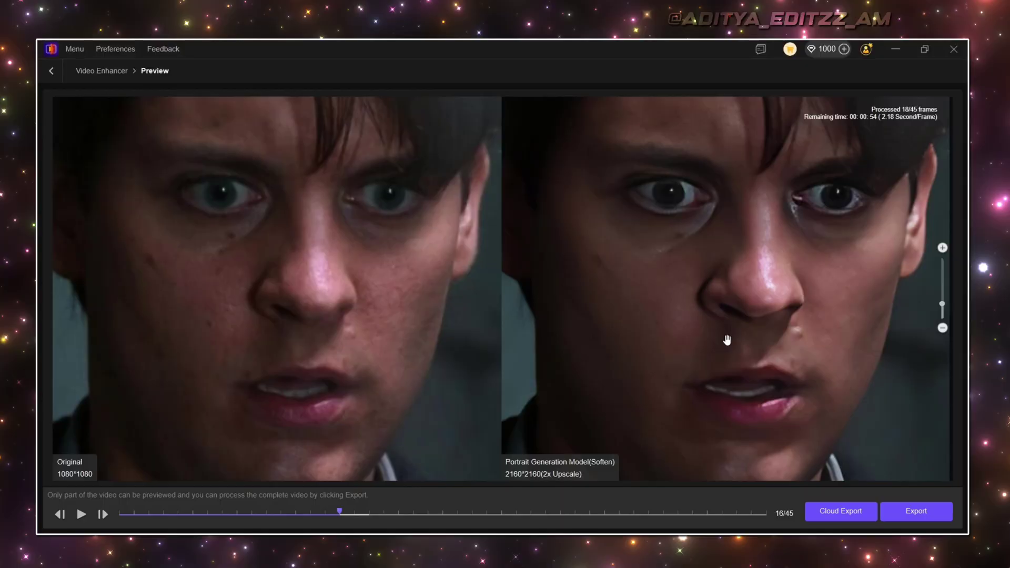
pyautogui.scroll(2, 721, 323)
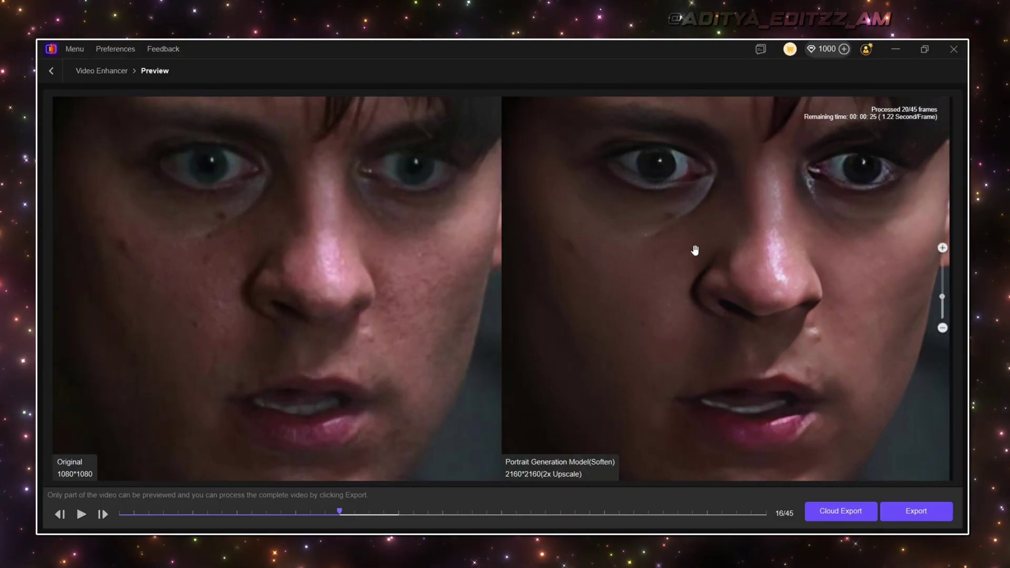
pyautogui.scroll(-3, 689, 244)
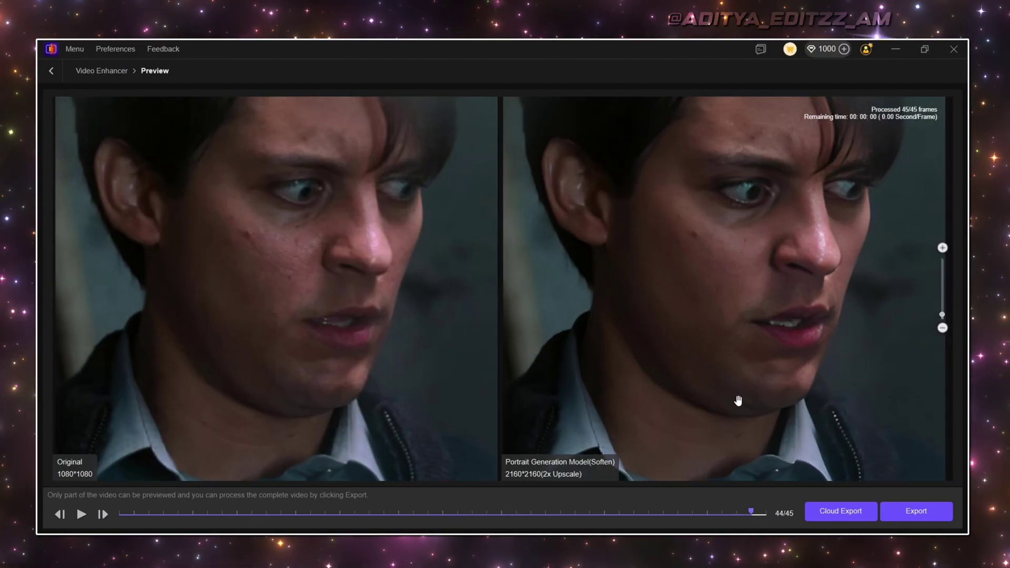
pyautogui.scroll(2, 737, 395)
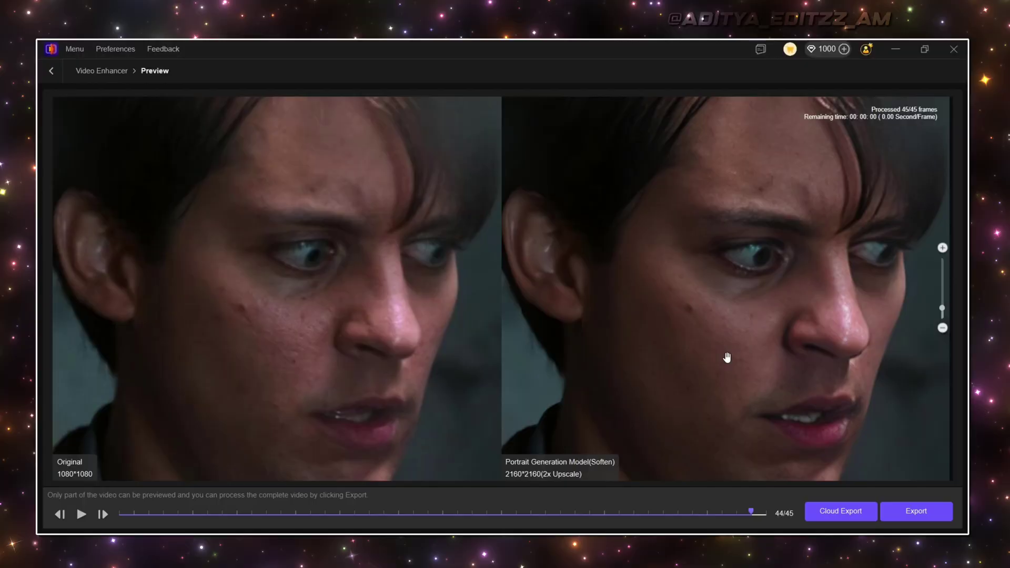
pyautogui.scroll(1, 728, 354)
pyautogui.scroll(-2, 686, 367)
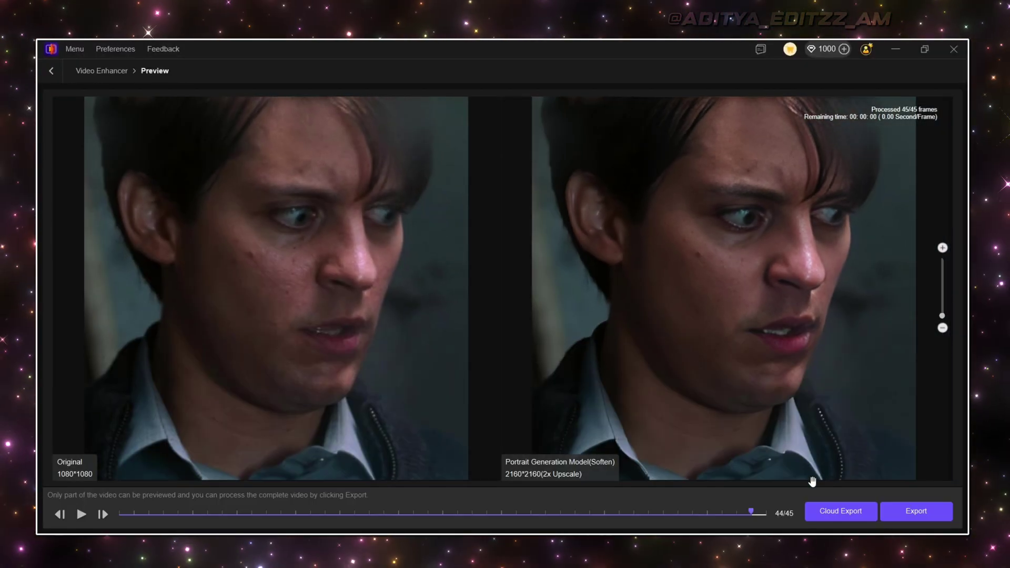
# Add Comp 1_4.mp4, upscaled 1080×1080 to 2160×2160 with Portrait Generation (Soften), to the export queue.
pyautogui.click(888, 514)
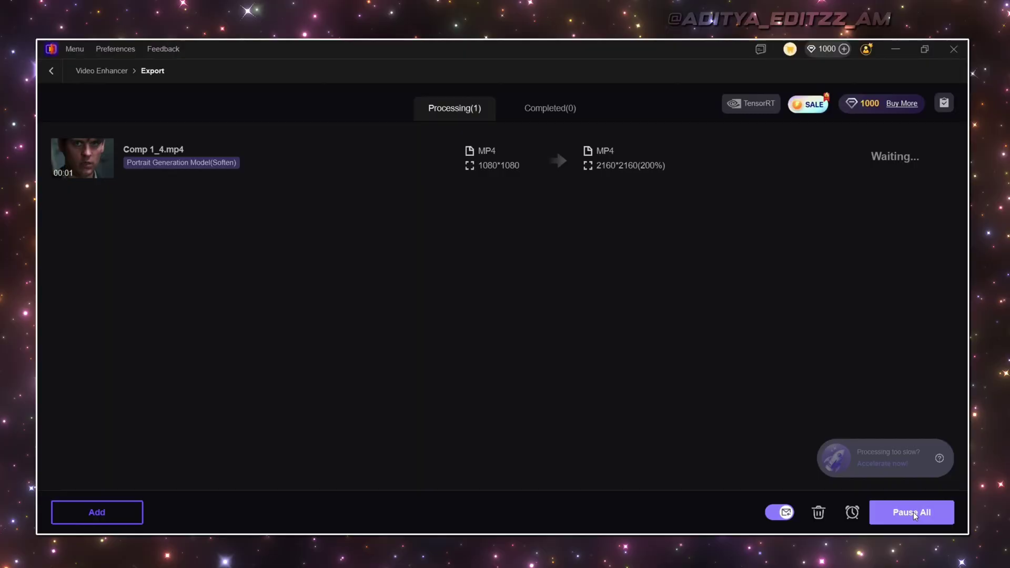